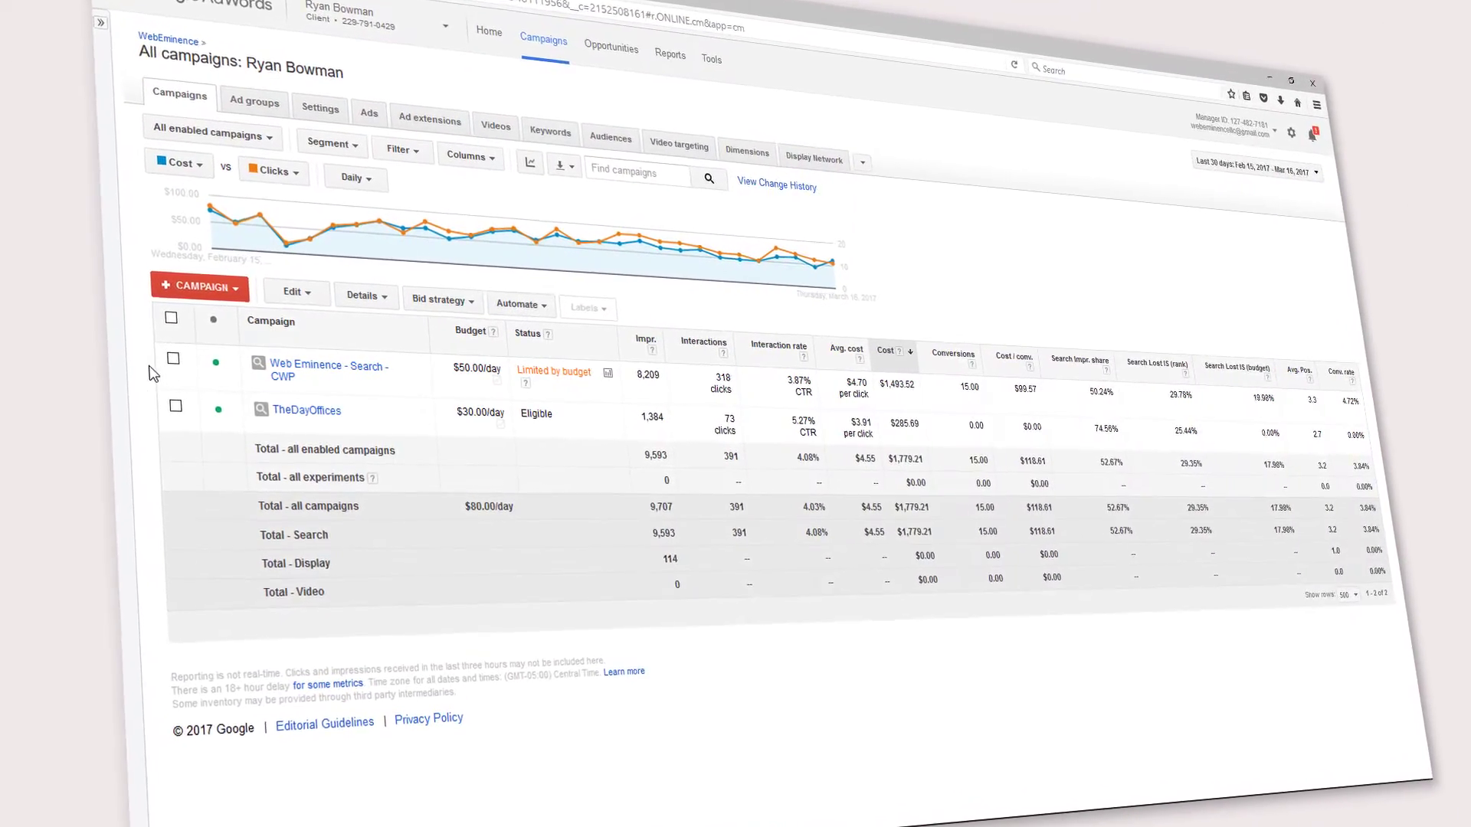
- Select the Web Eminence - Search - CWP campaign and run Auction insights on the selected campaign
click(174, 358)
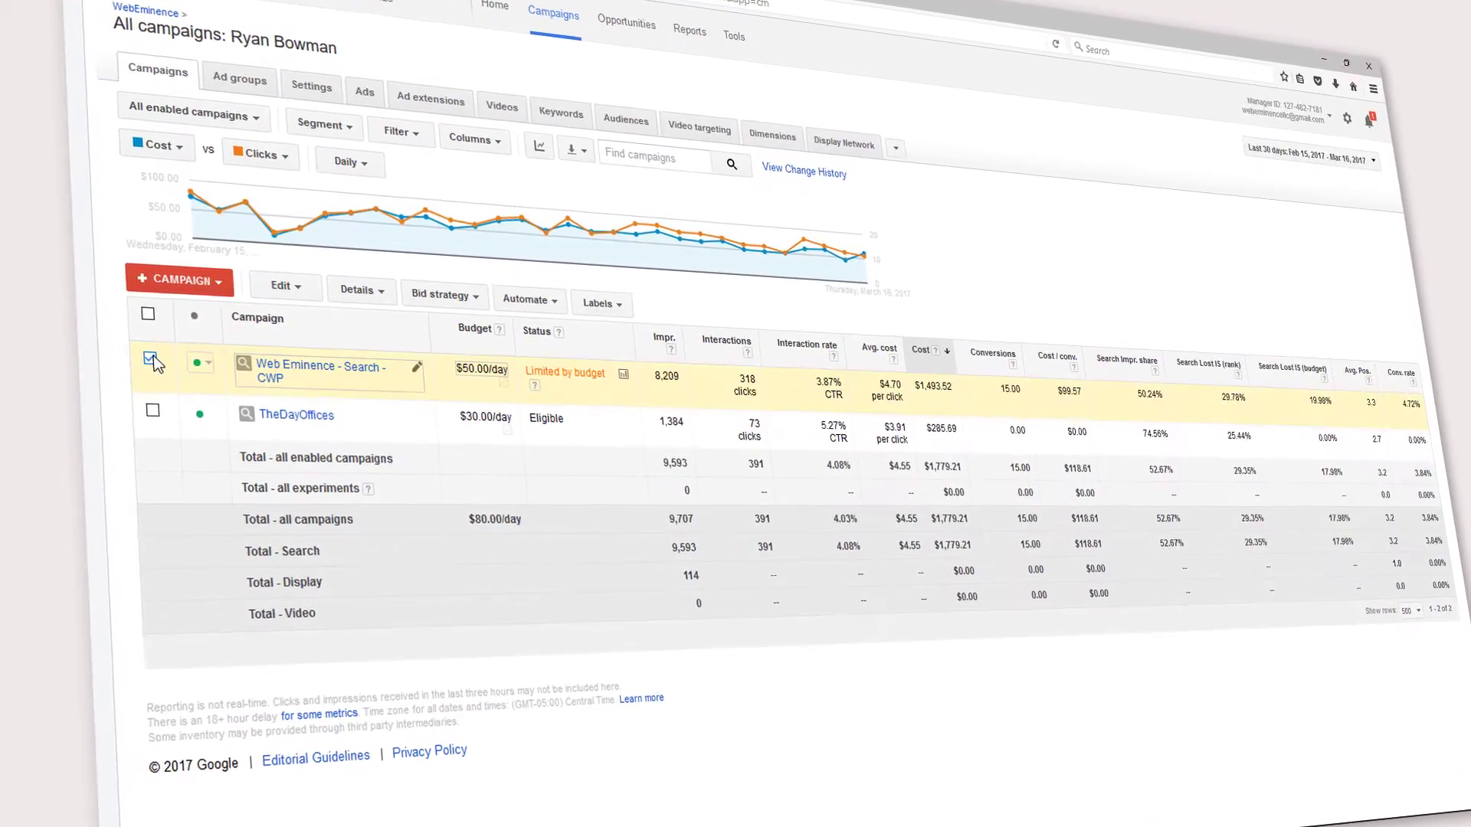
click(285, 286)
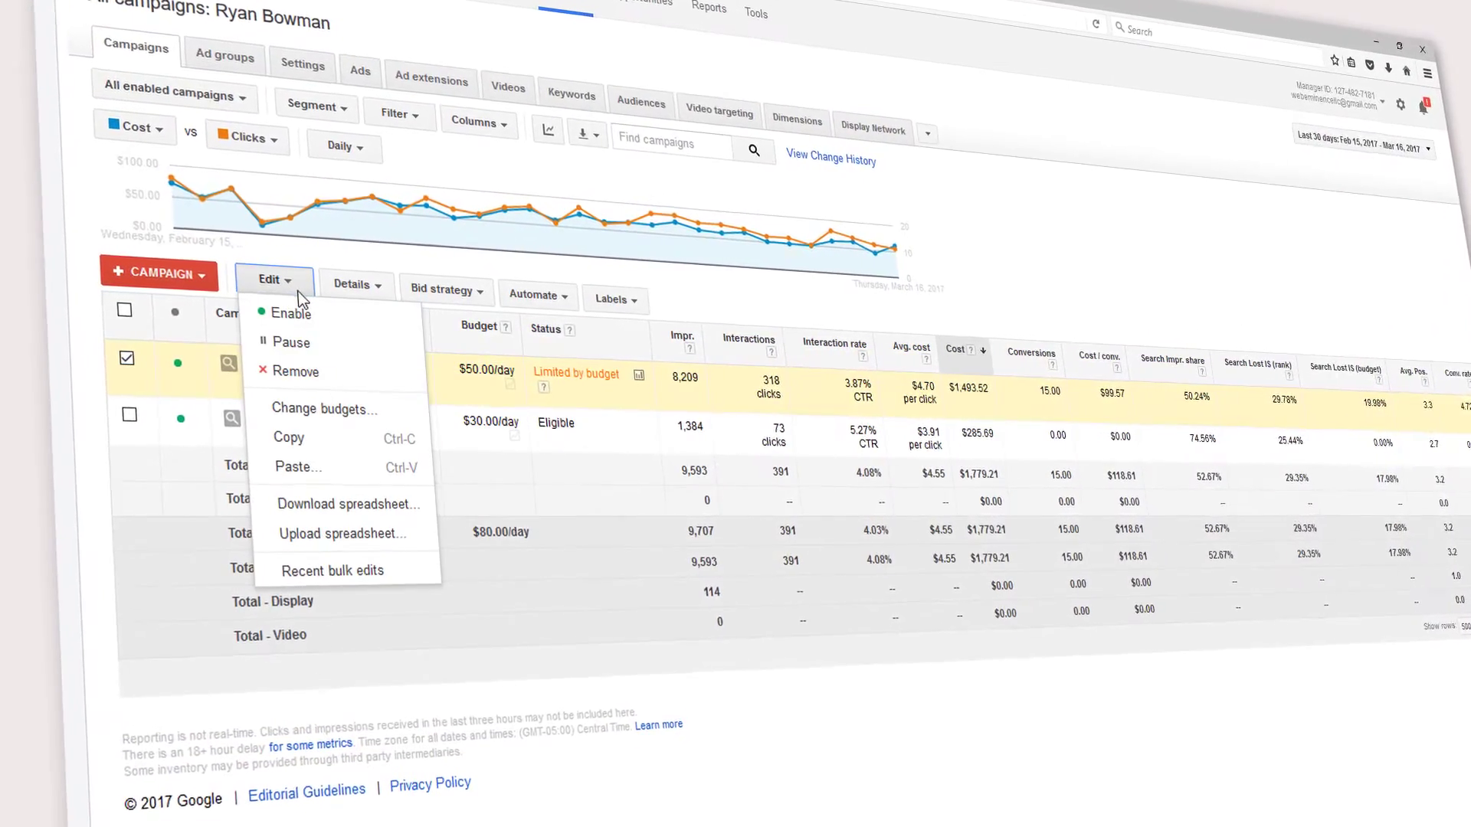
click(357, 284)
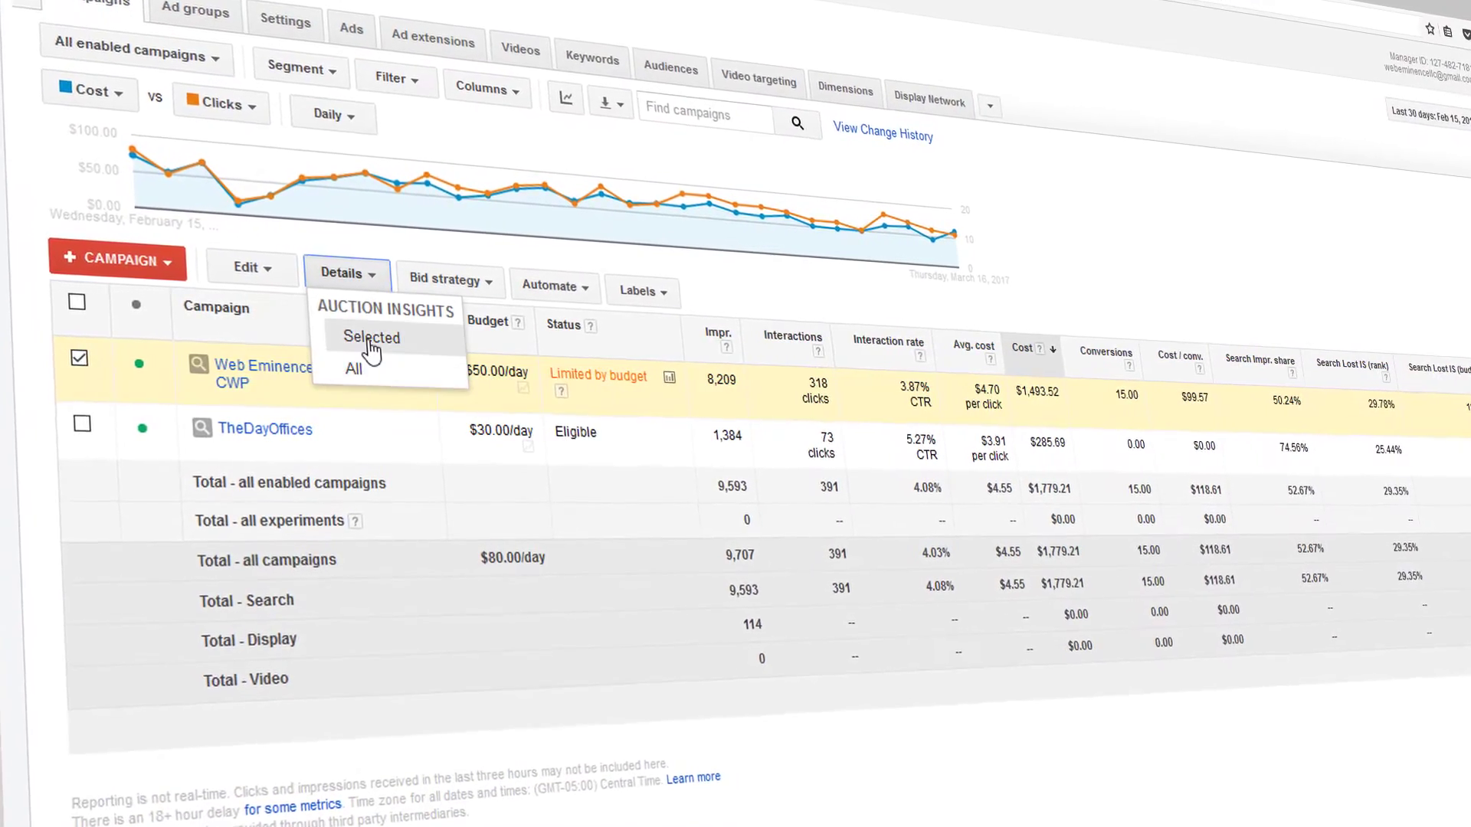
click(372, 341)
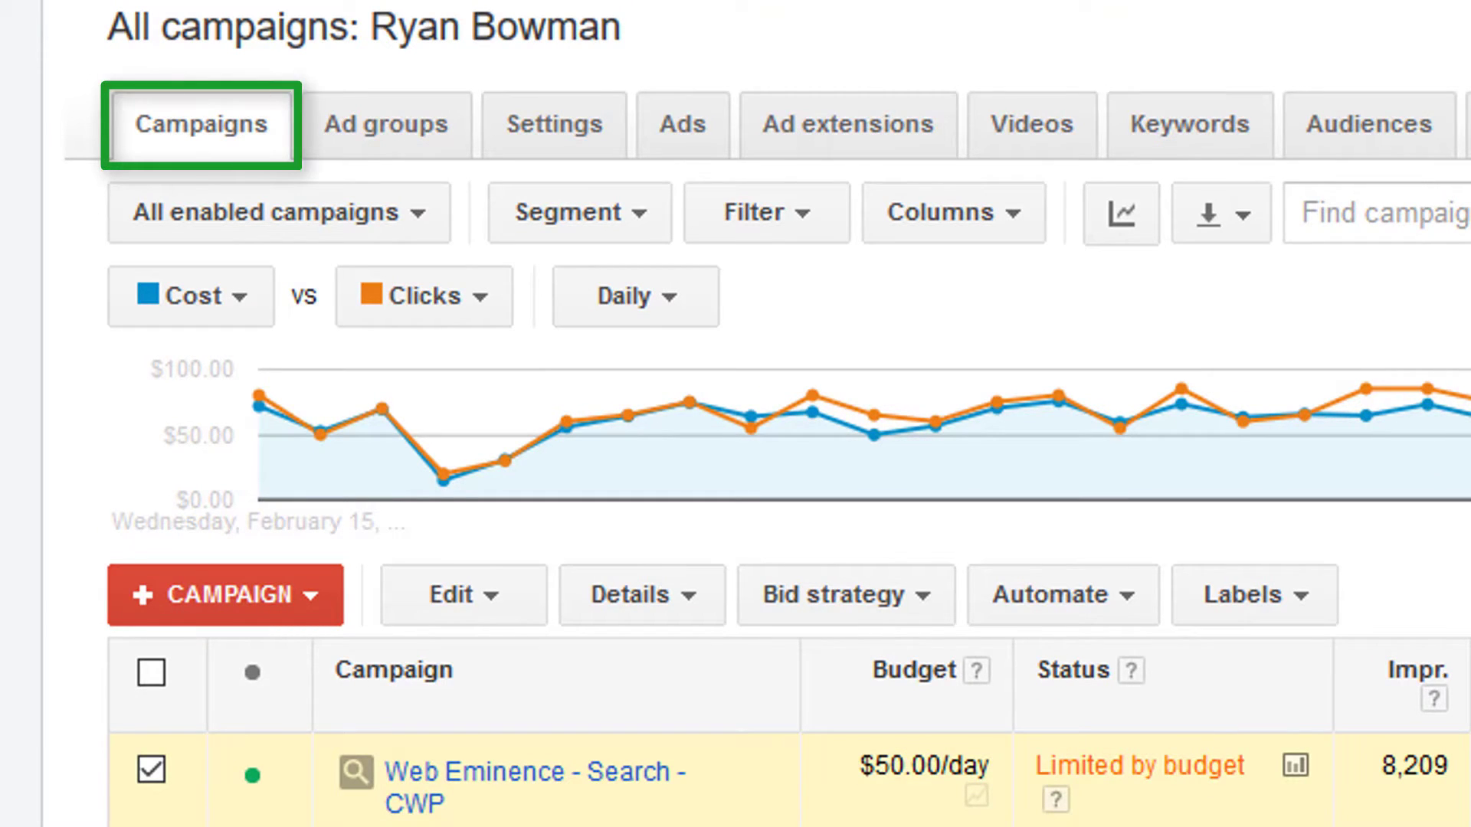
- Check the Auction insights options available from the Ad groups view, then dismiss them
click(387, 137)
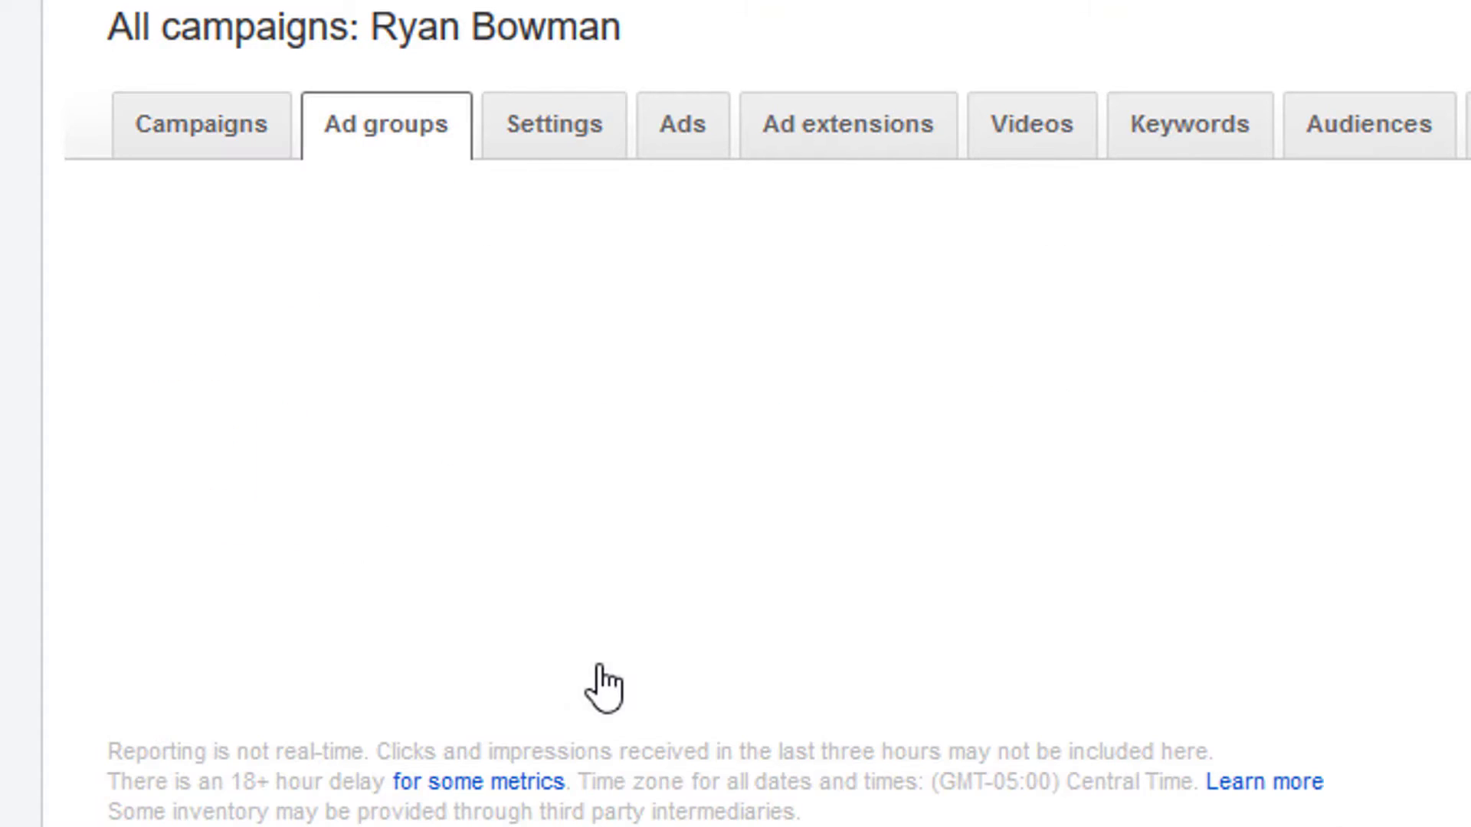
click(646, 614)
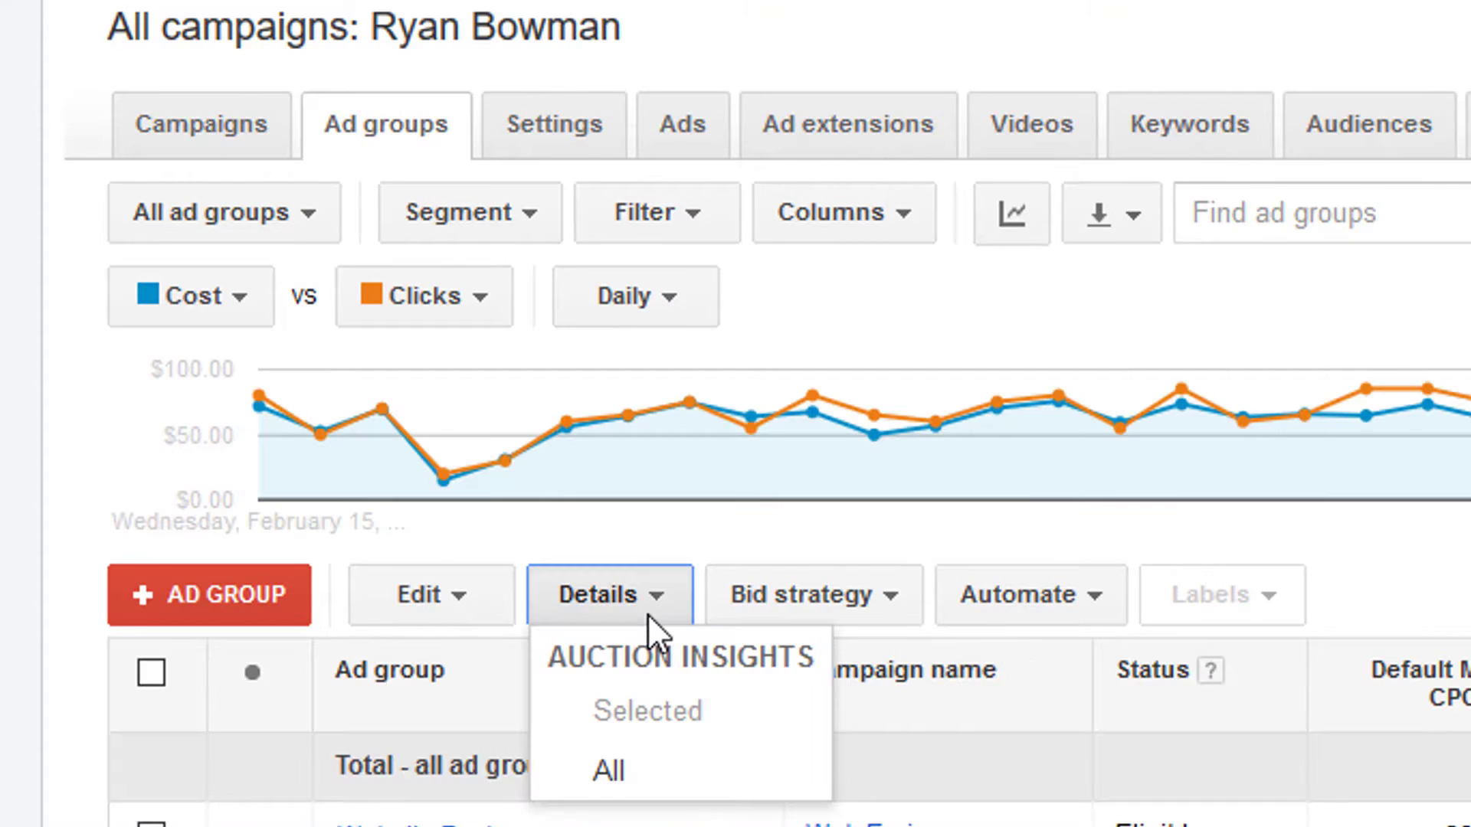
click(645, 591)
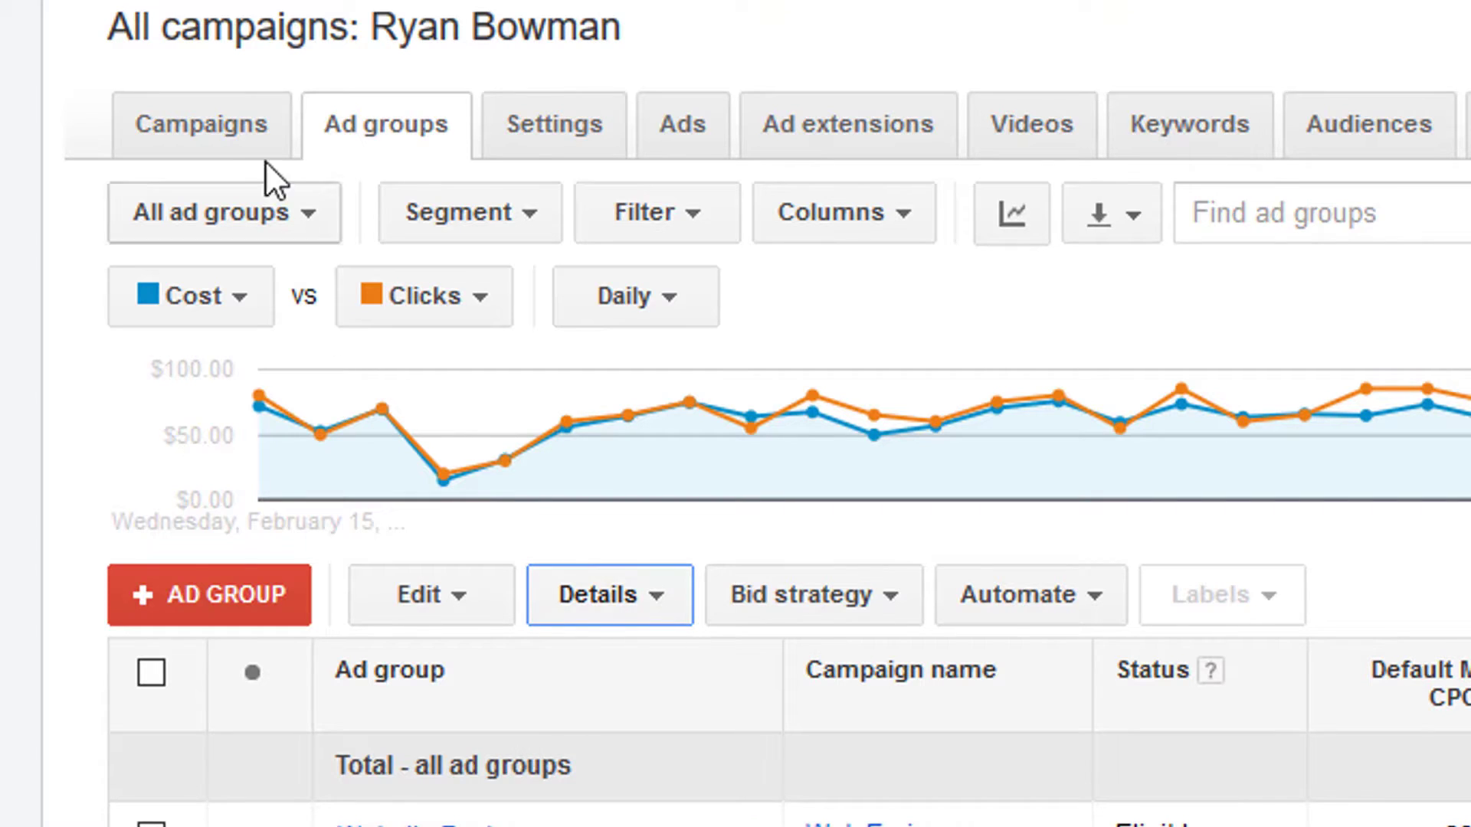
- Back in Campaigns, re-select Web Eminence - Search - CWP and run Auction insights > Selected
click(250, 145)
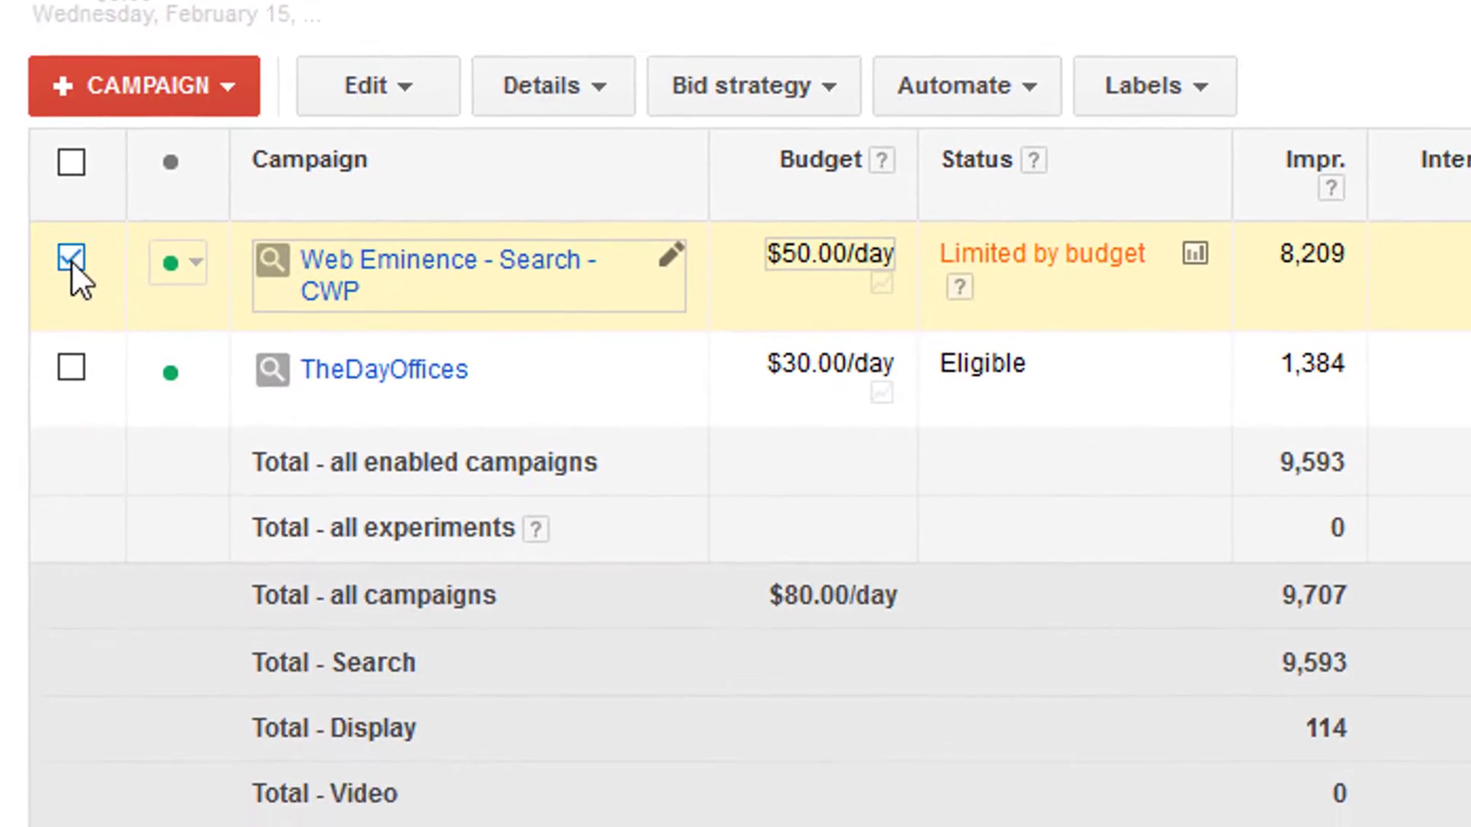
click(72, 258)
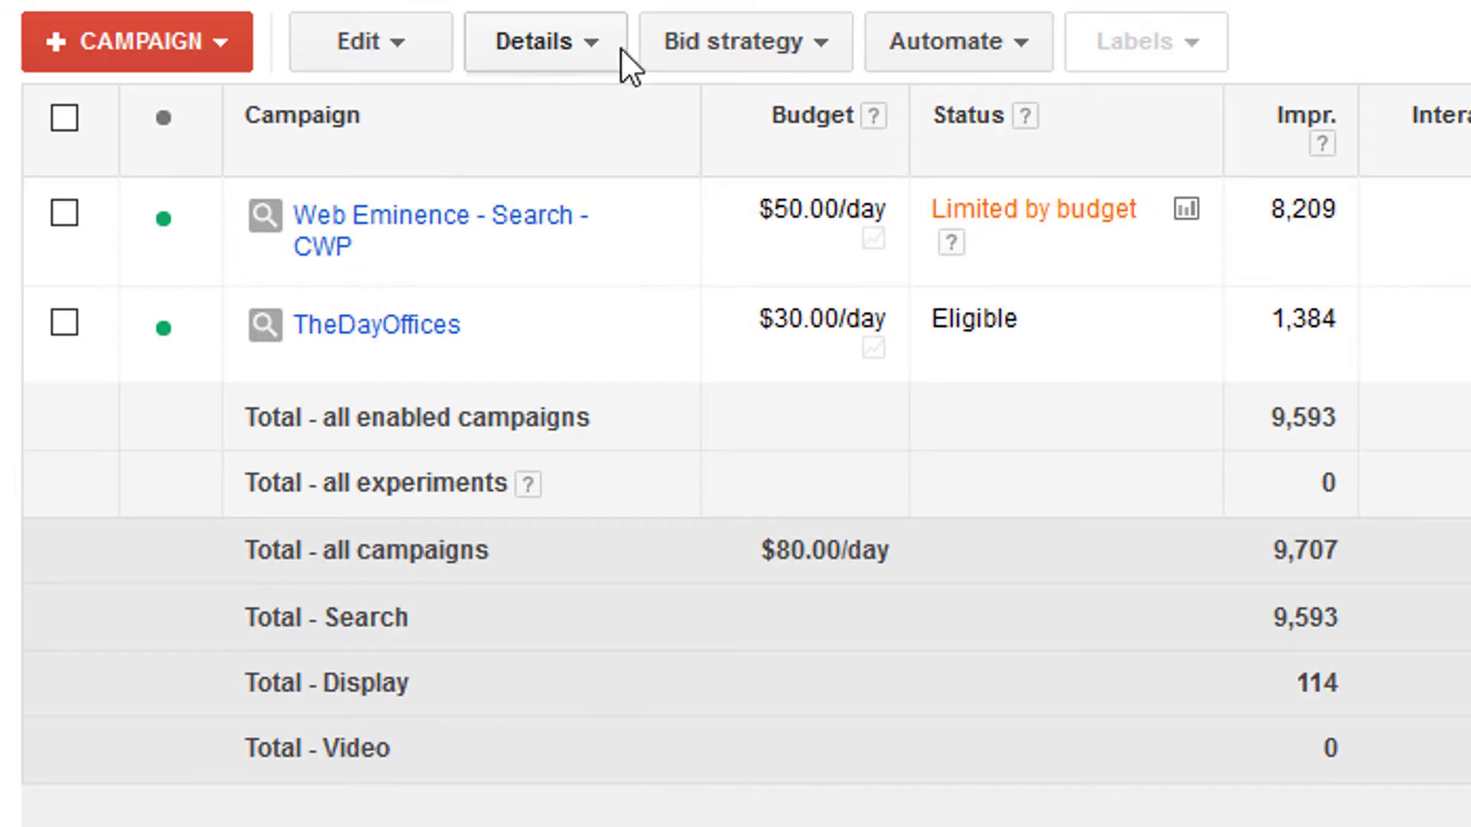
click(600, 51)
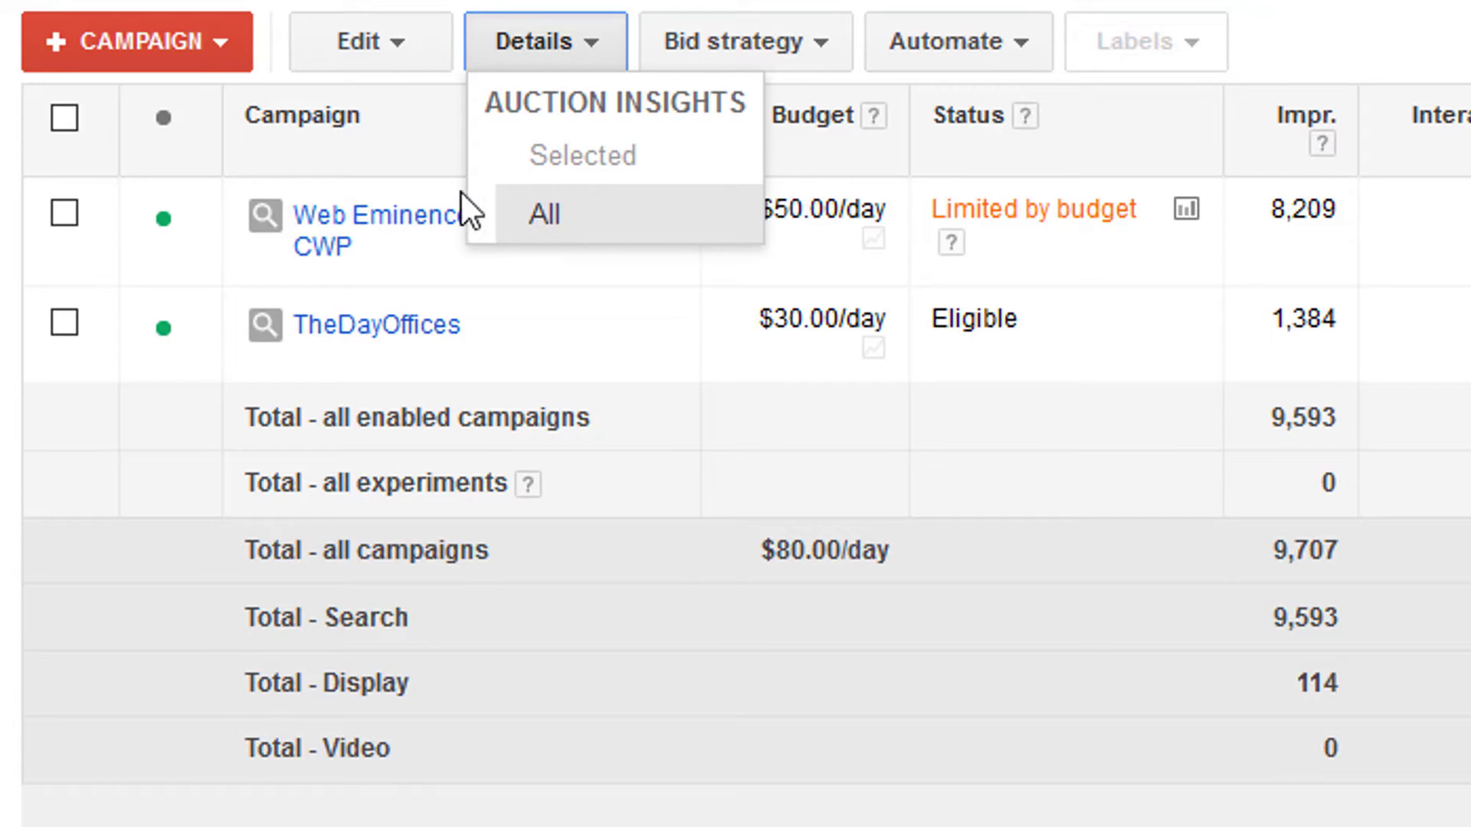
click(66, 212)
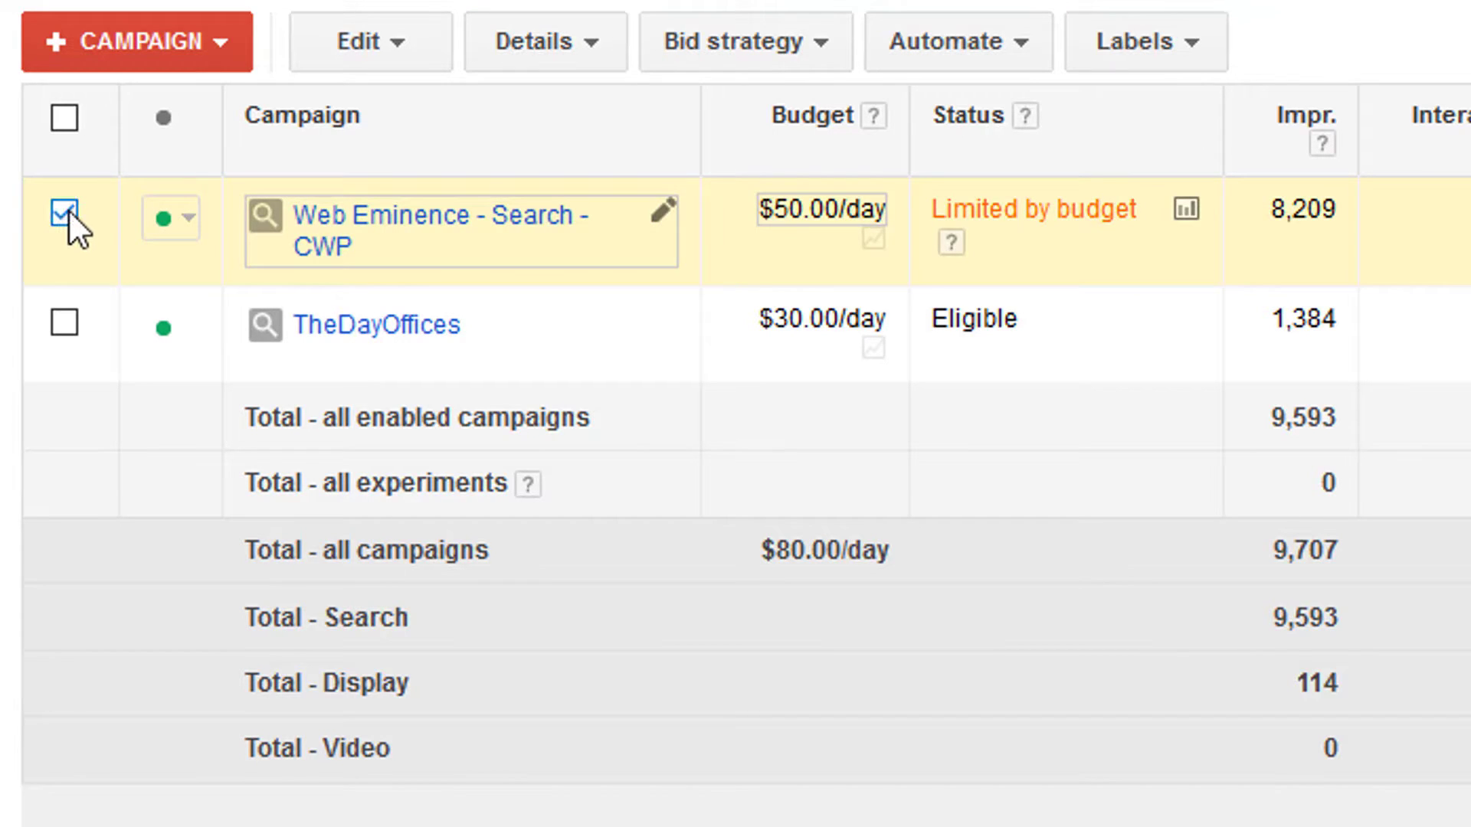
click(596, 47)
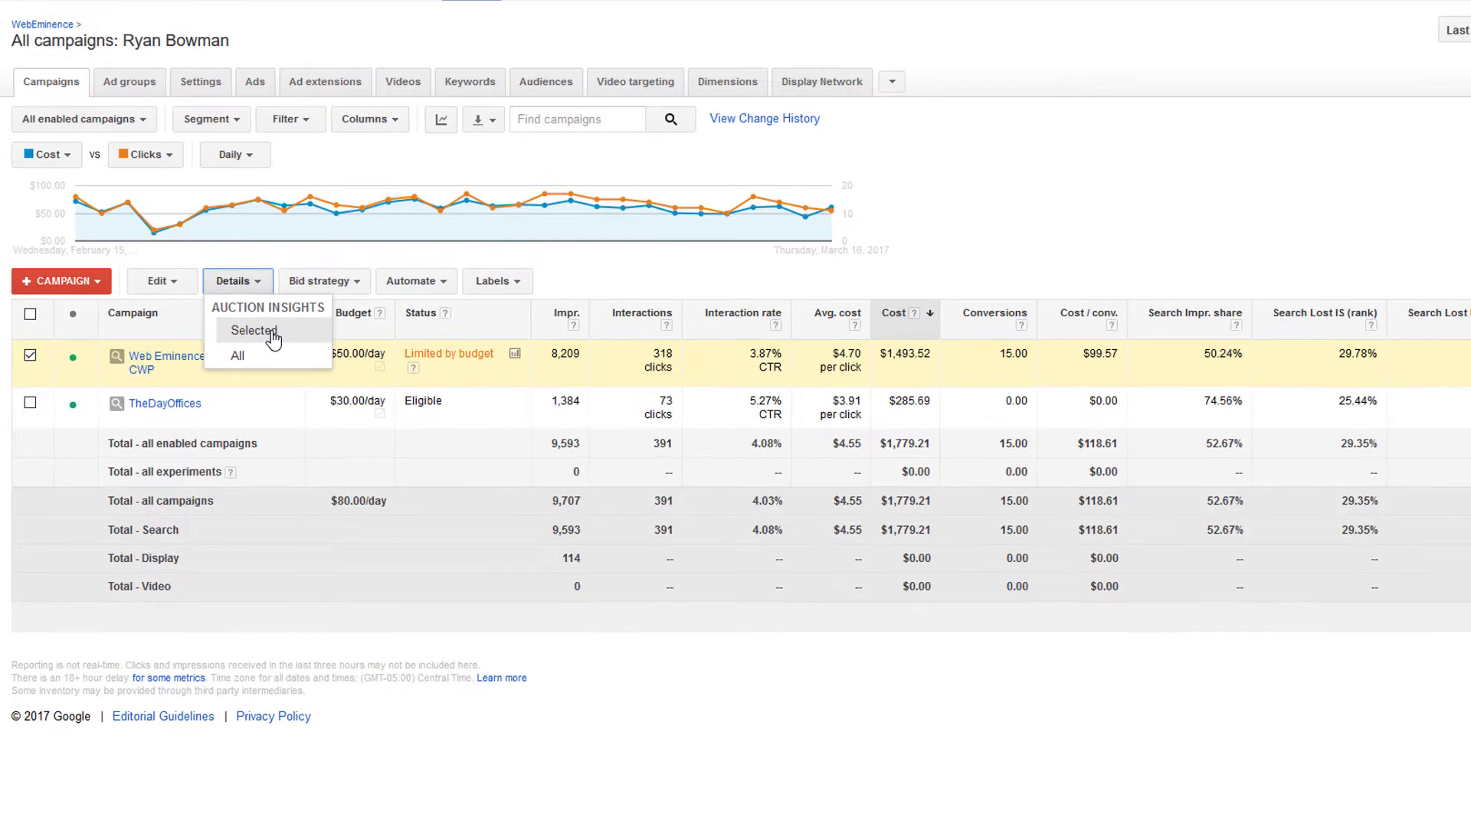
click(627, 167)
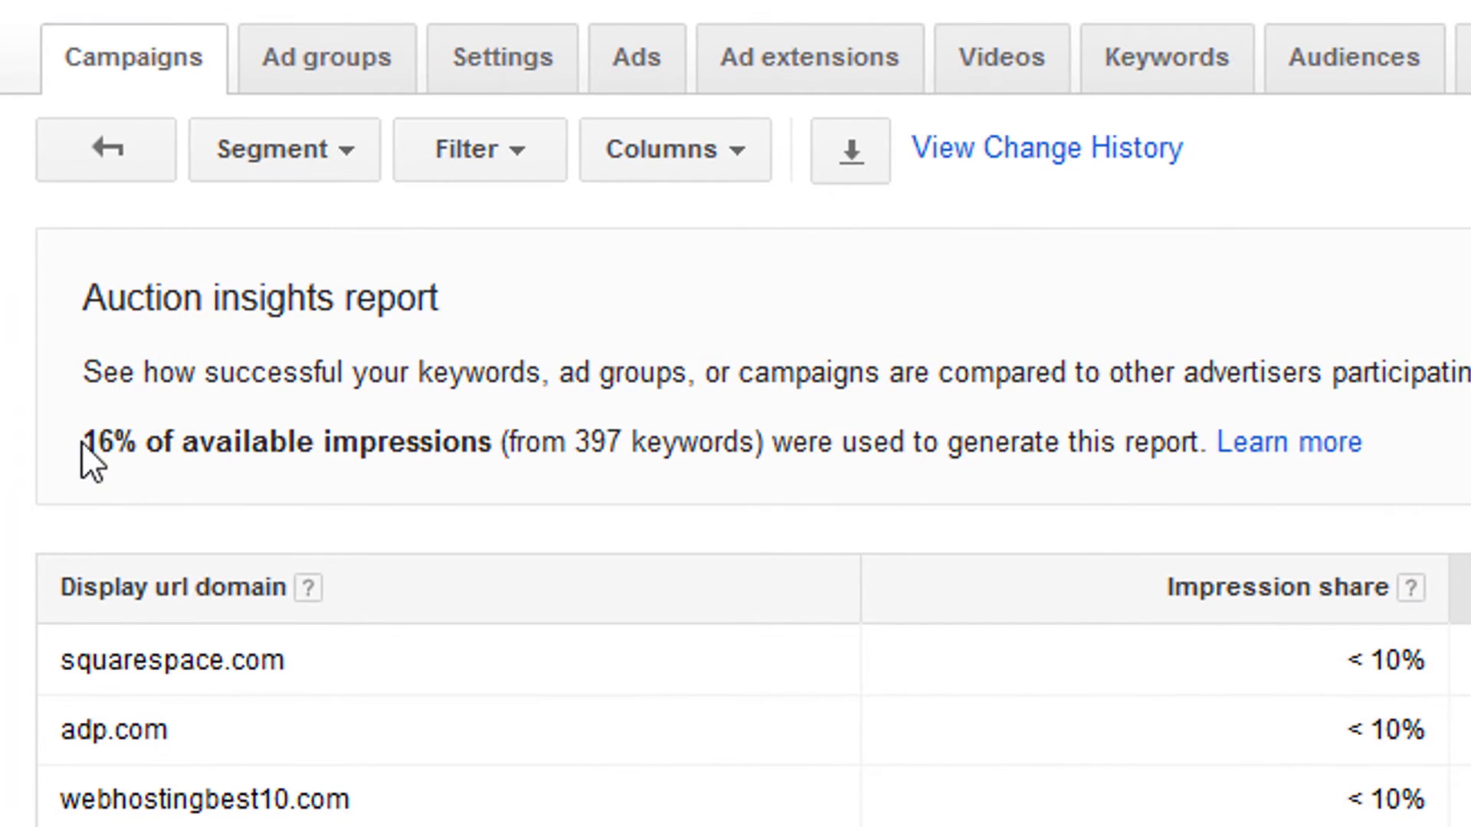
drag(81, 443, 494, 462)
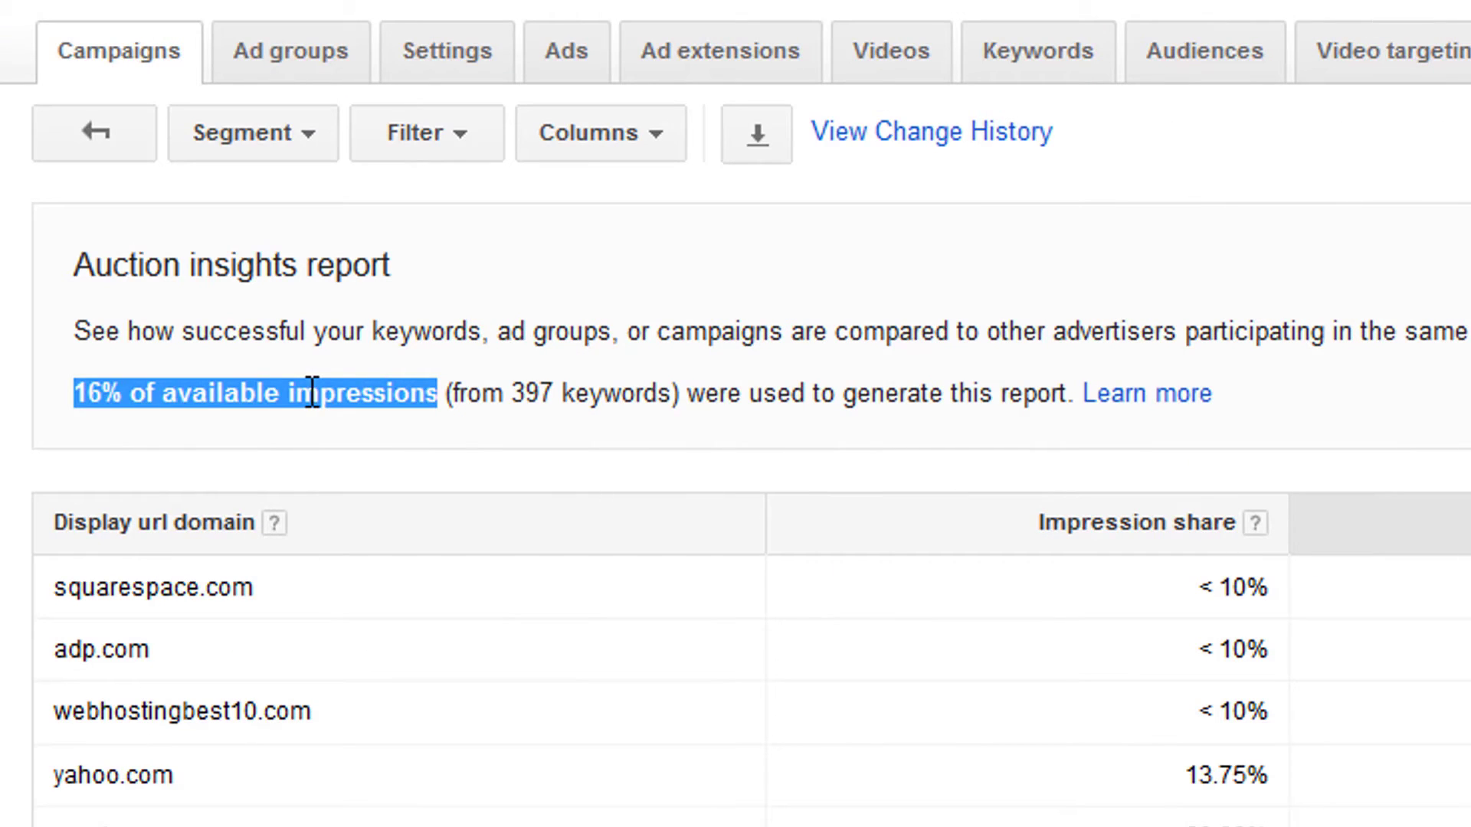
click(77, 371)
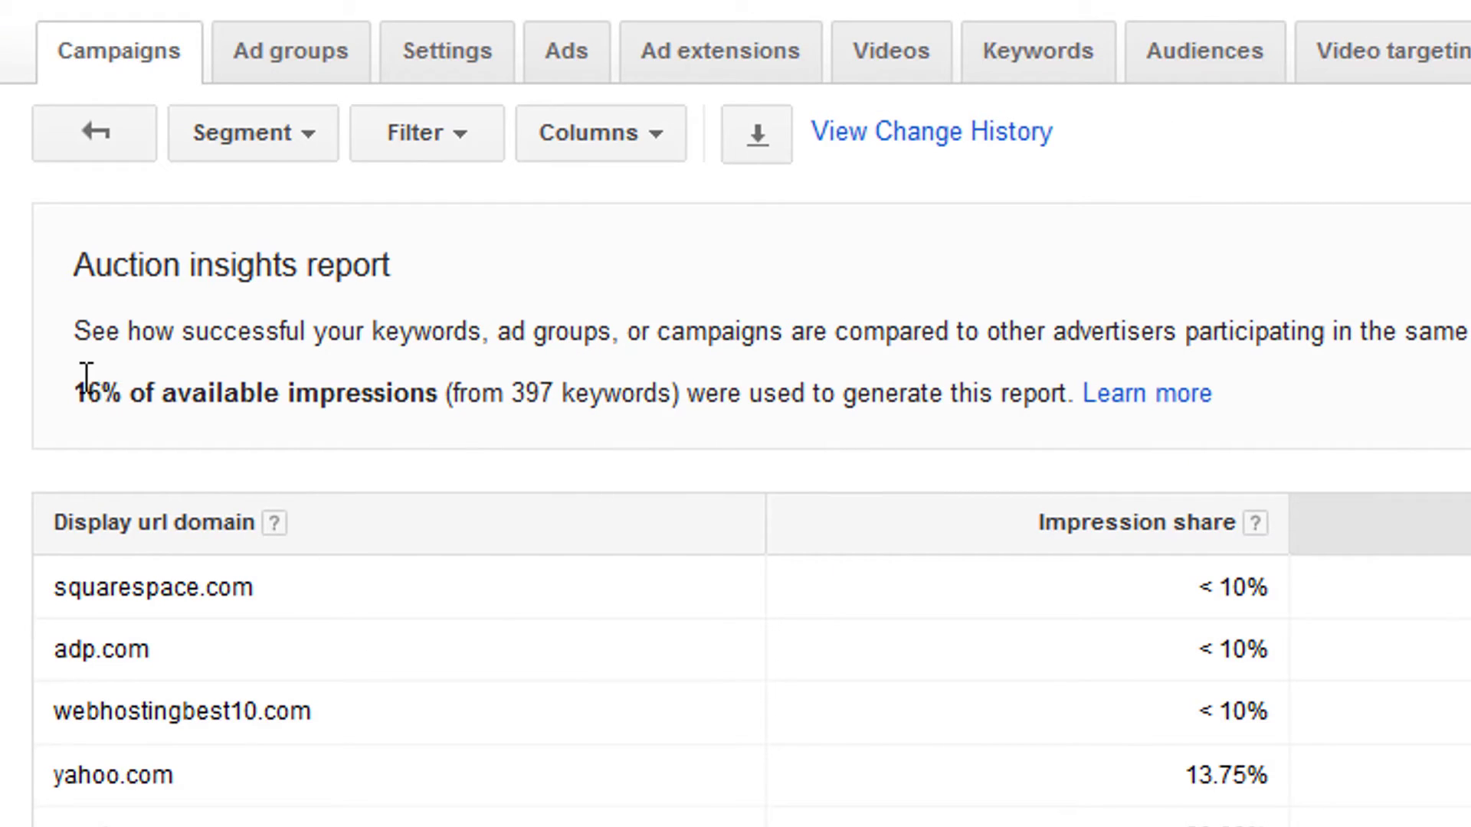
drag(74, 394, 439, 395)
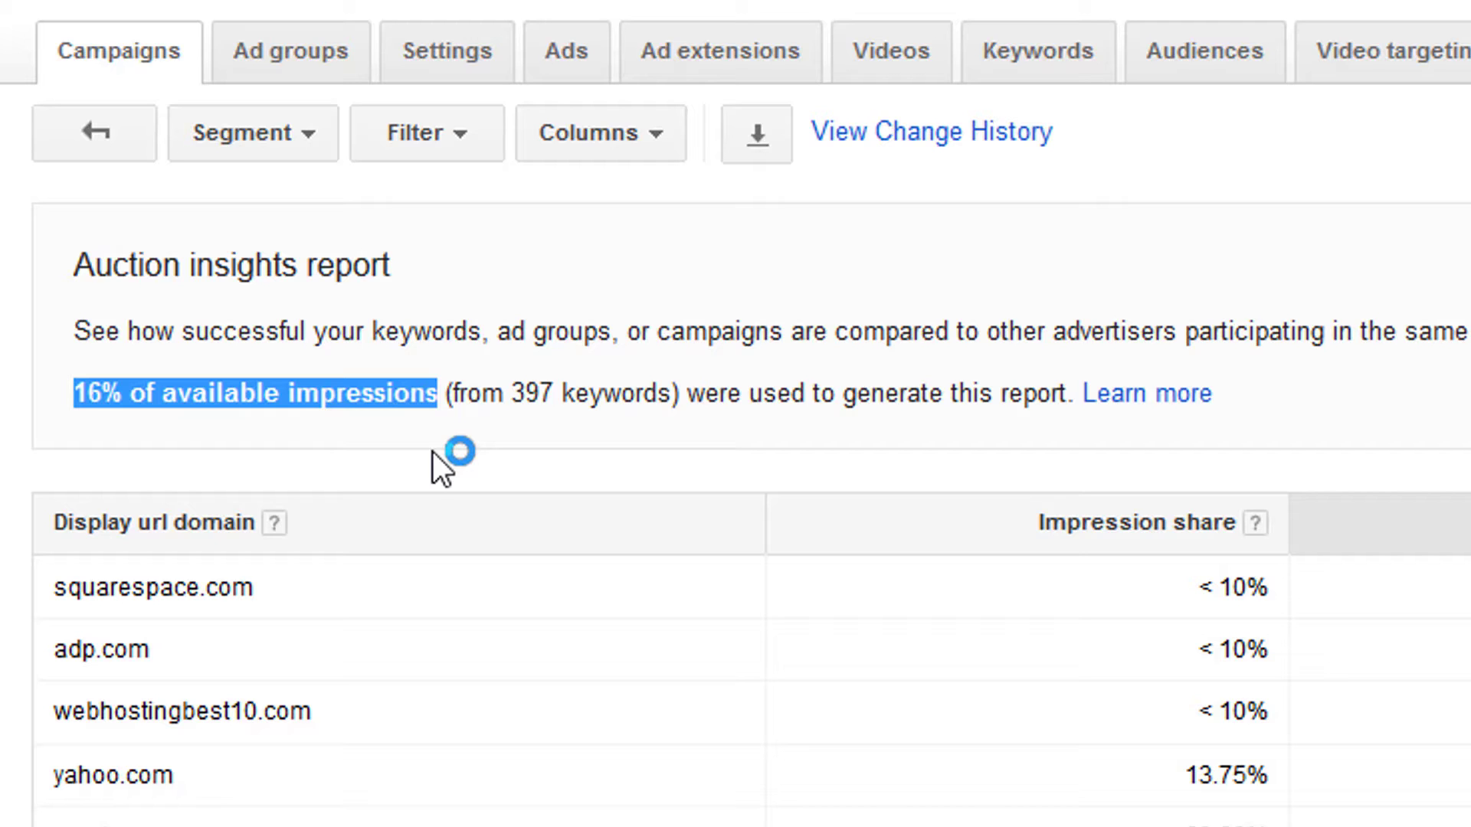
scroll(429, 483, down, 2)
drag(253, 424, 46, 441)
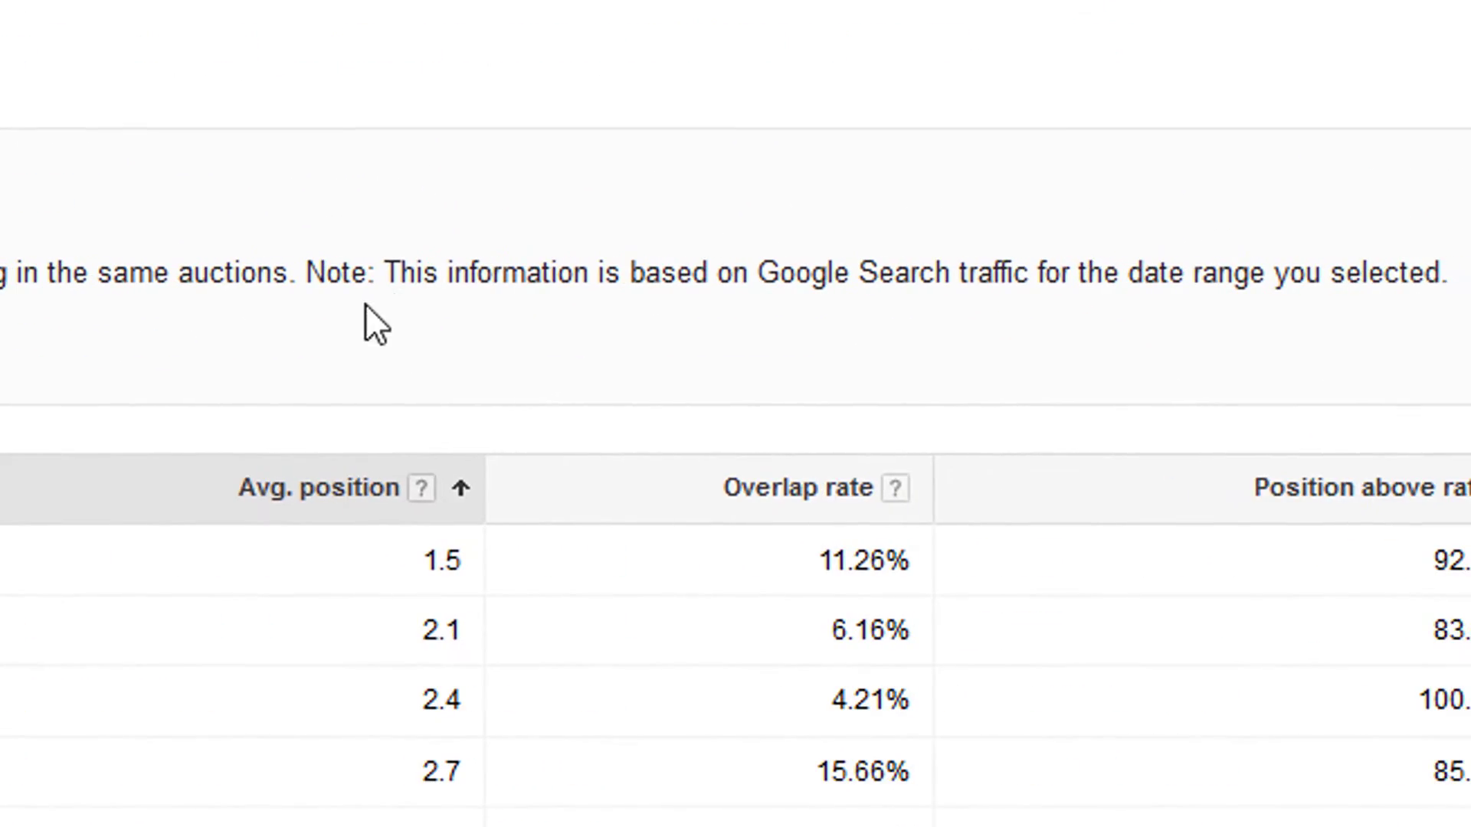
drag(386, 273, 1425, 286)
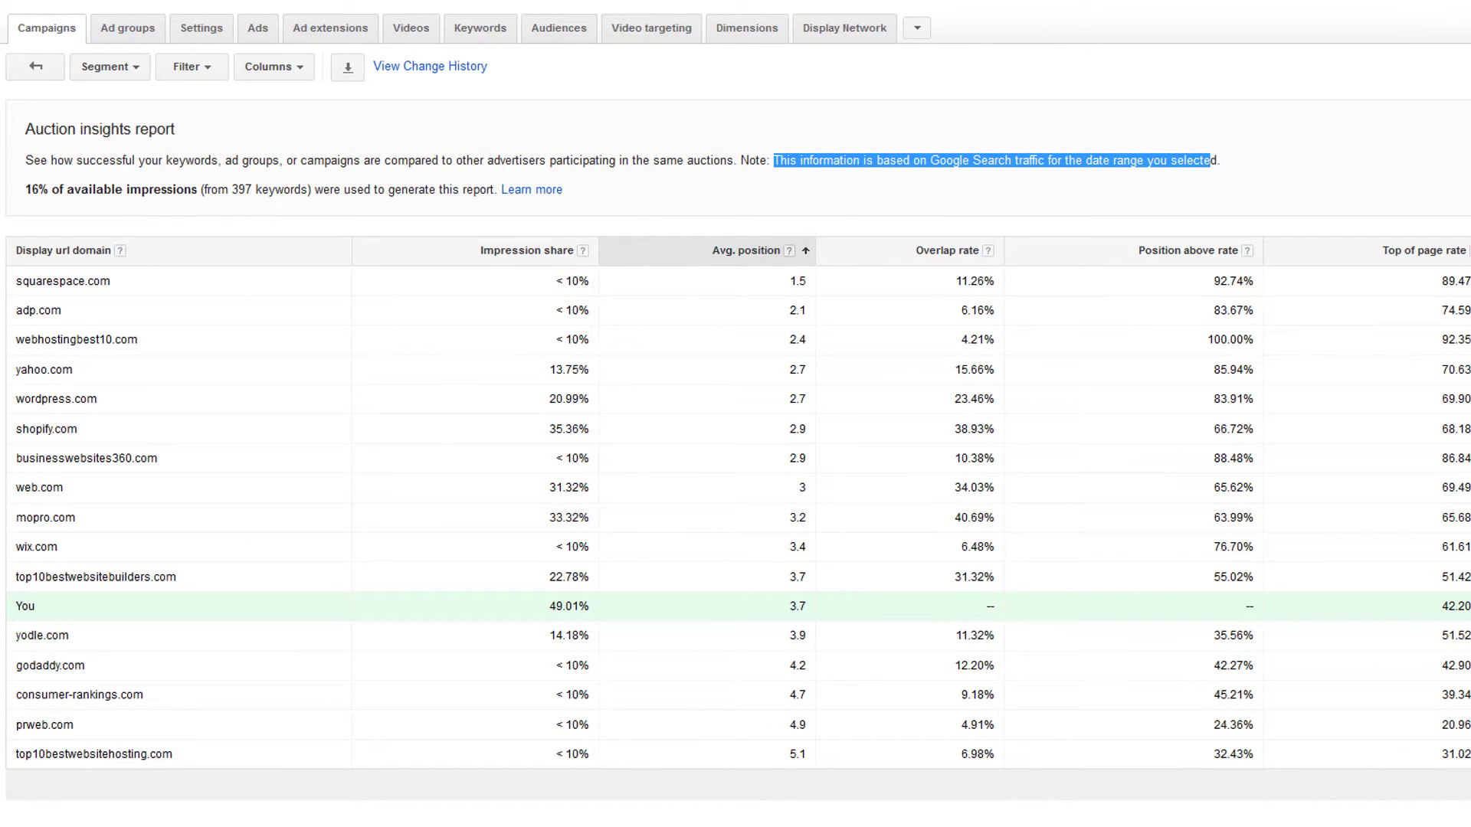
click(641, 224)
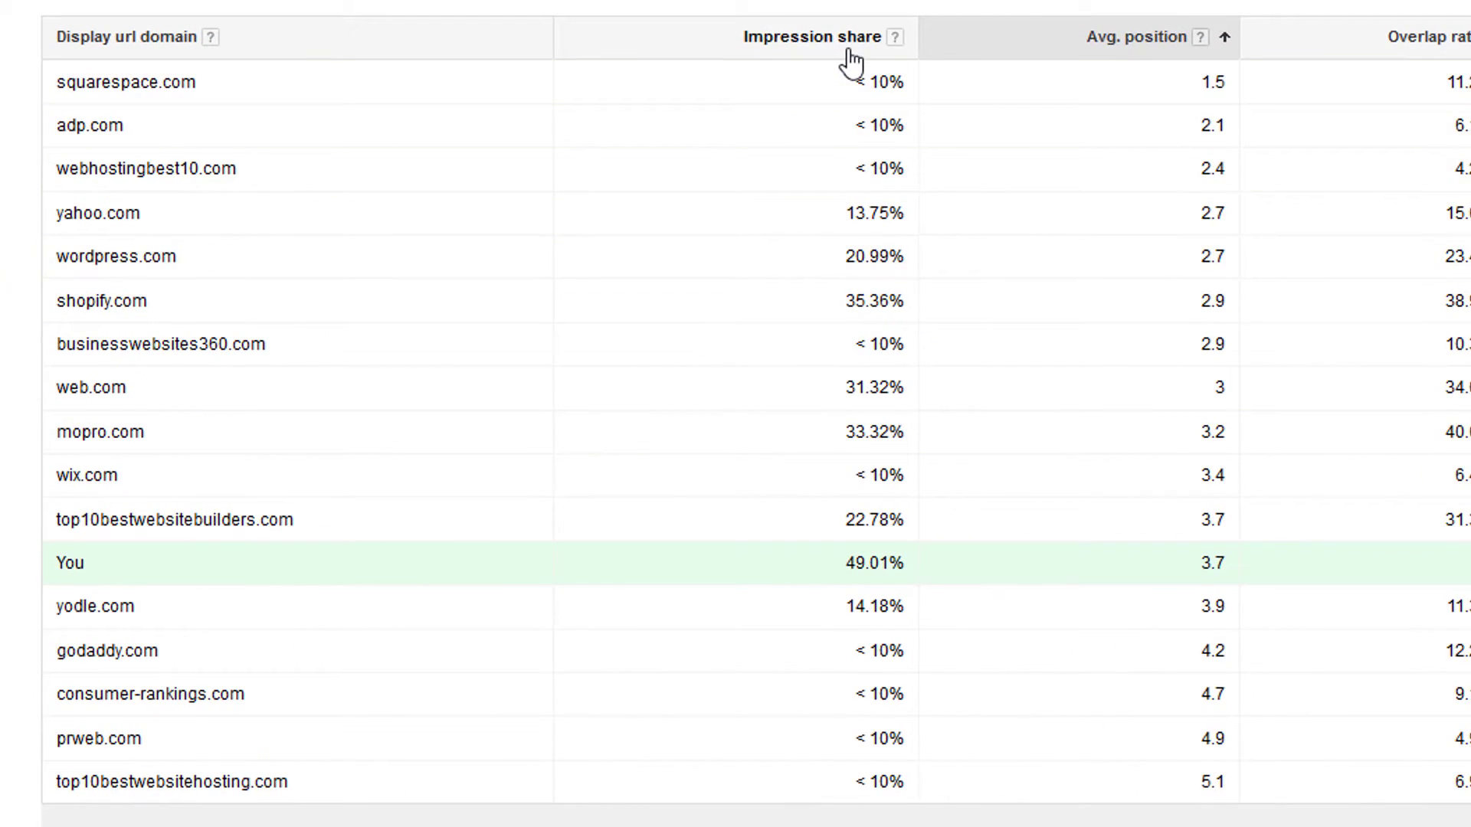
- Sort by Impression share, highest first: You at 49.01%, then shopify.com at 35.36%
click(853, 59)
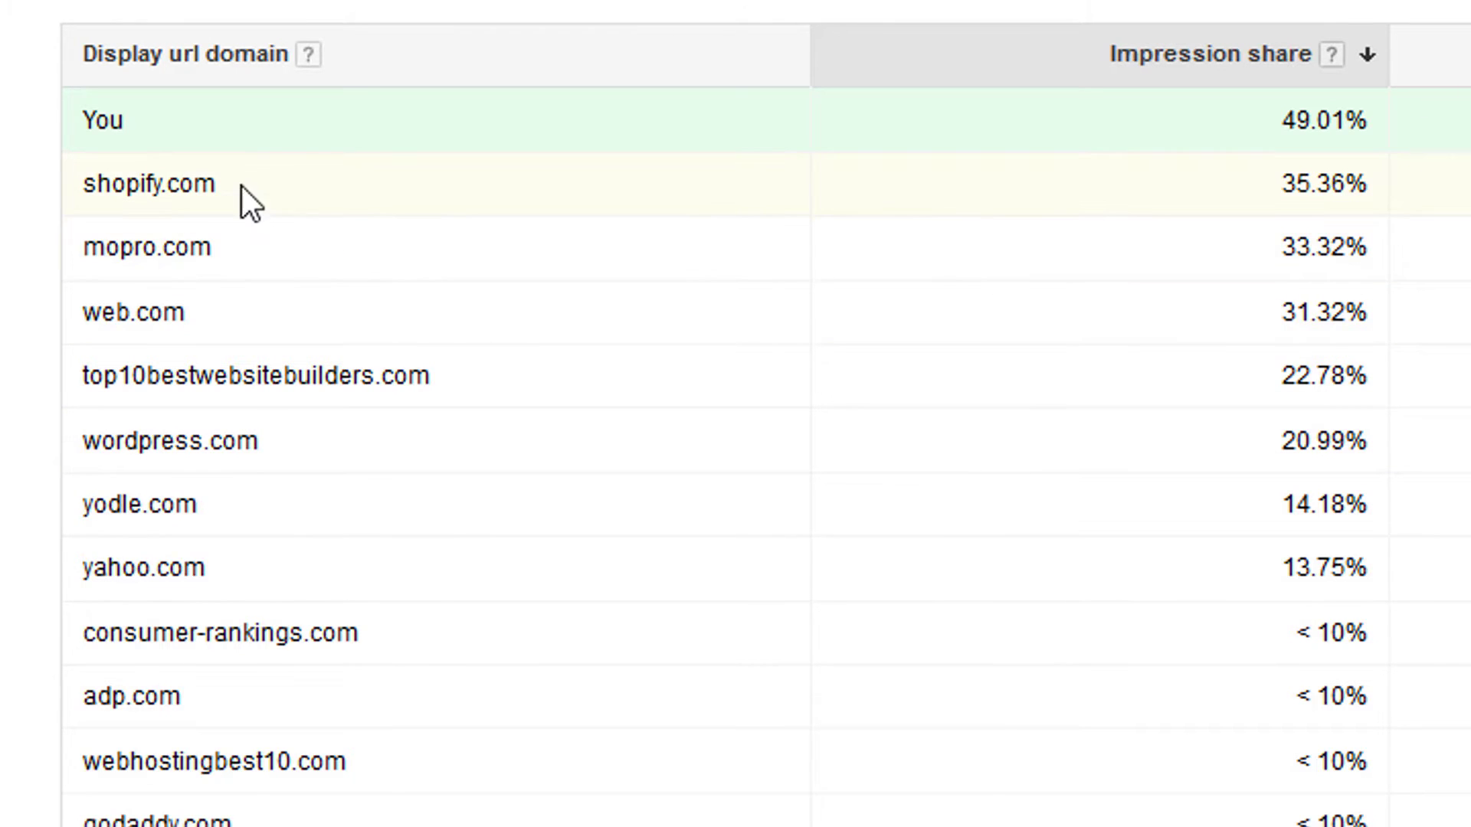
- Review the sorted auction insights table and bring up the Overlap rate help explanation
scroll(430, 263, down, 5)
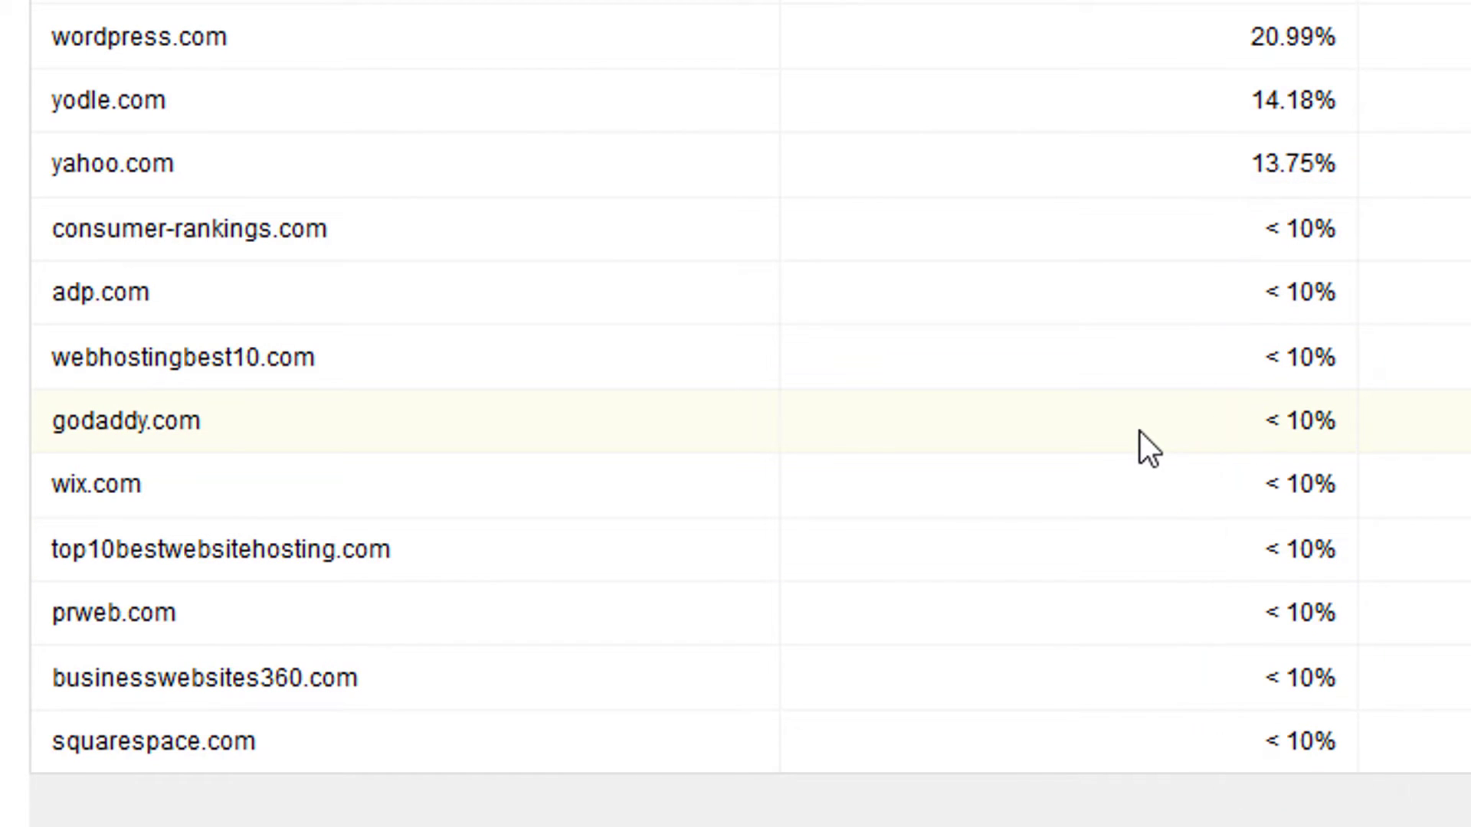
scroll(460, 66, up, 5)
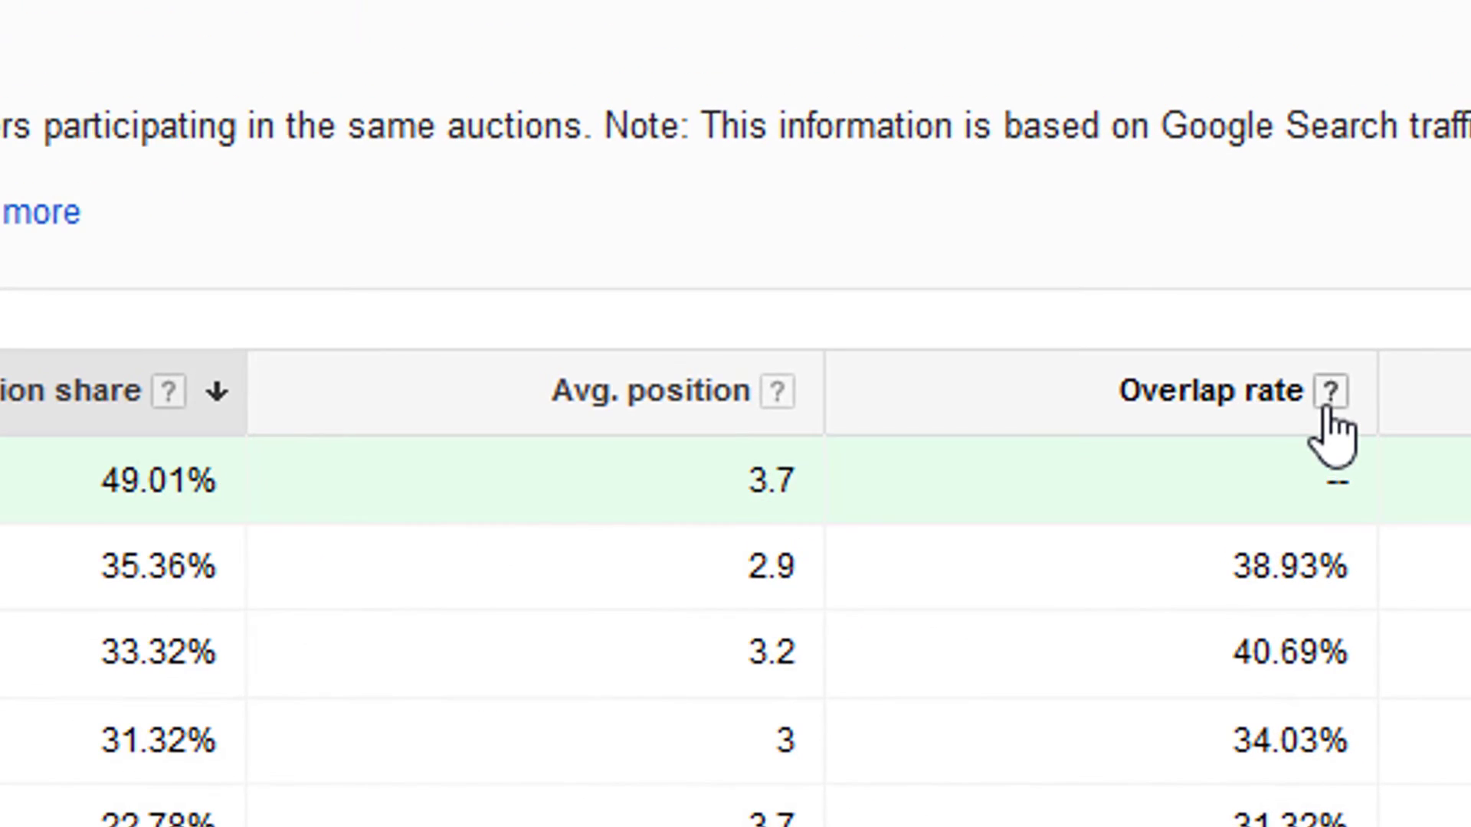
mouse_move(1330, 410)
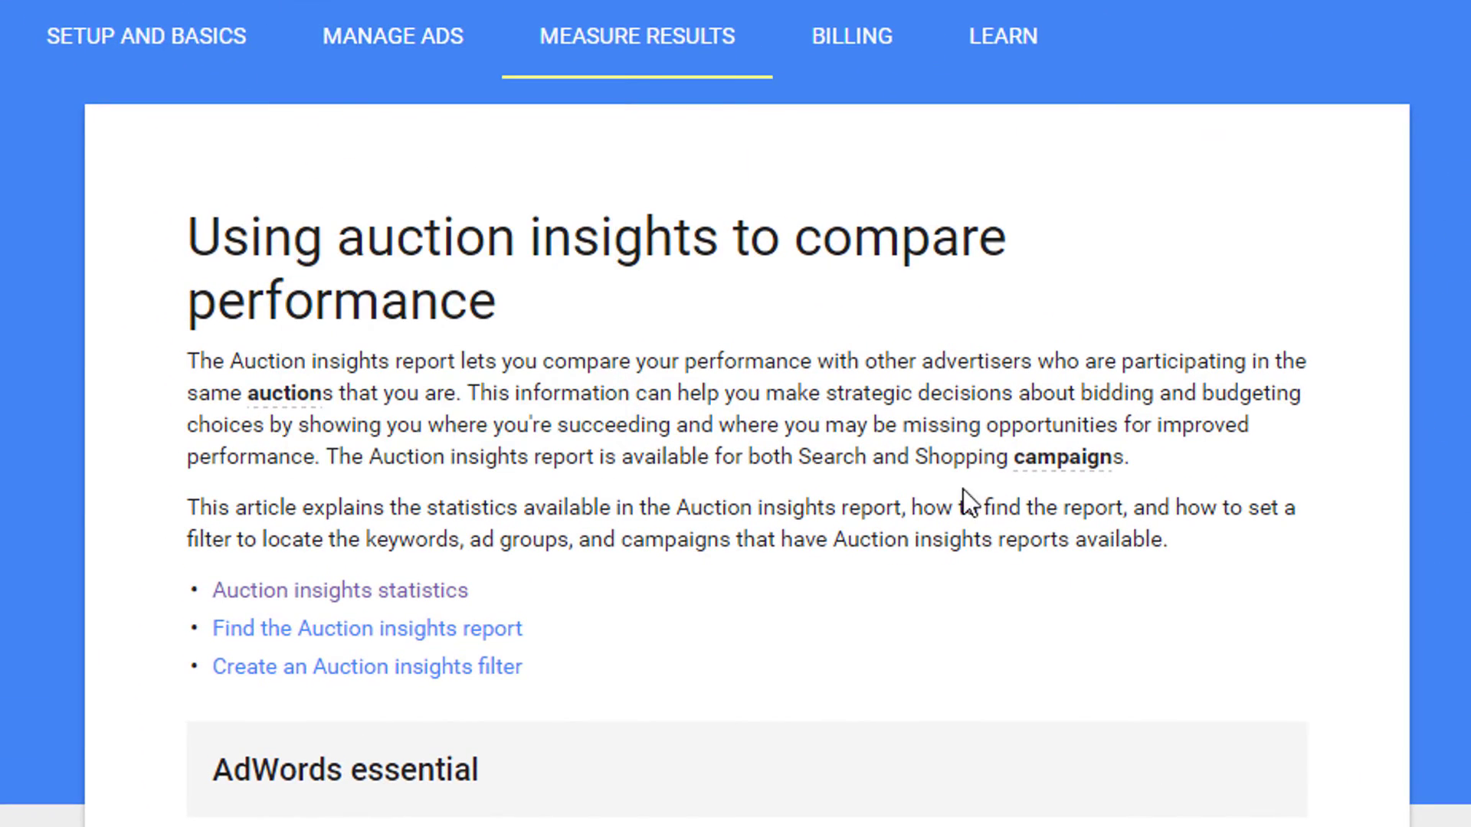
scroll(388, 420, down, 5)
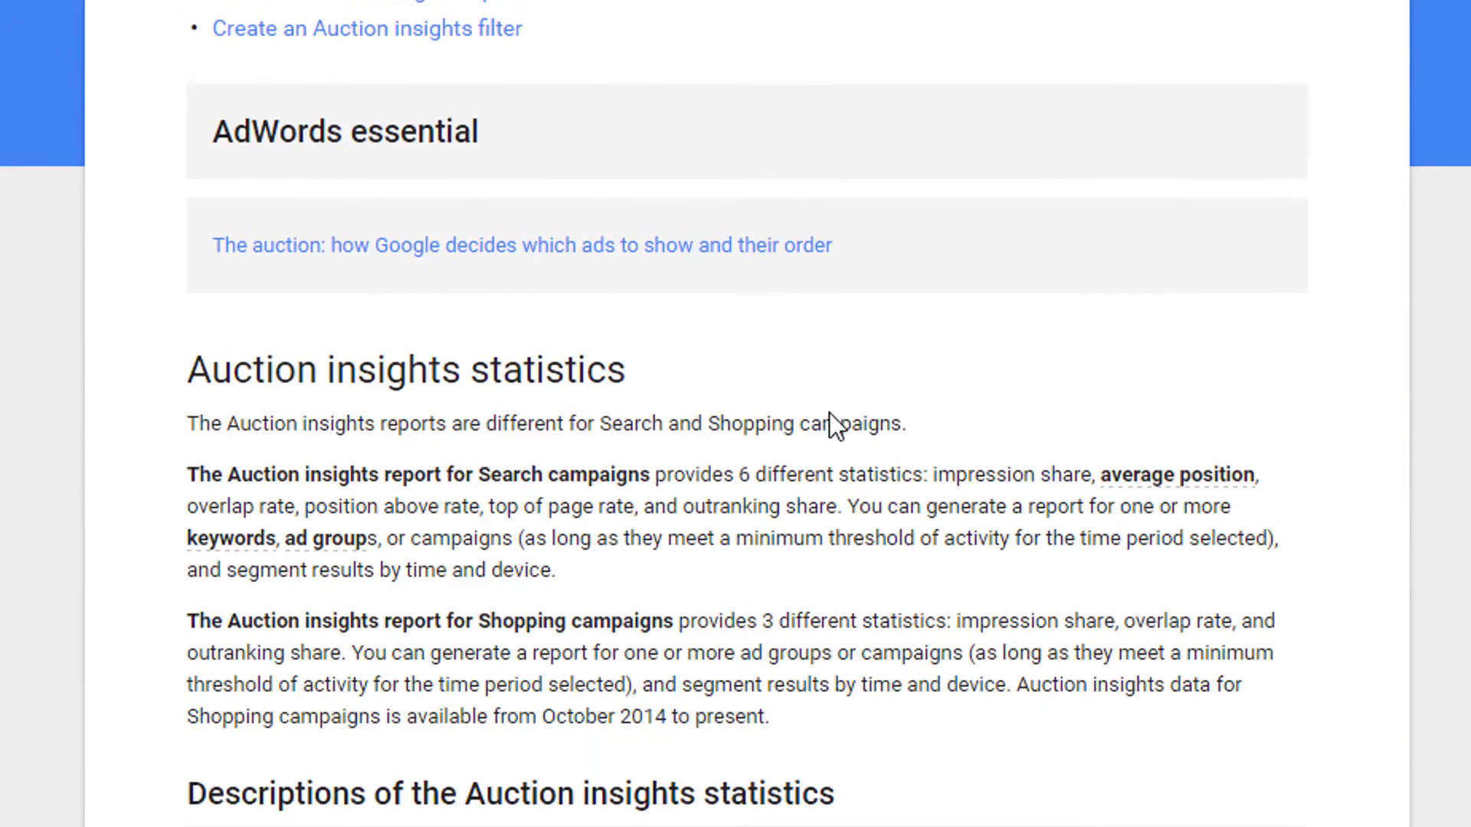
scroll(830, 414, down, 4)
click(983, 557)
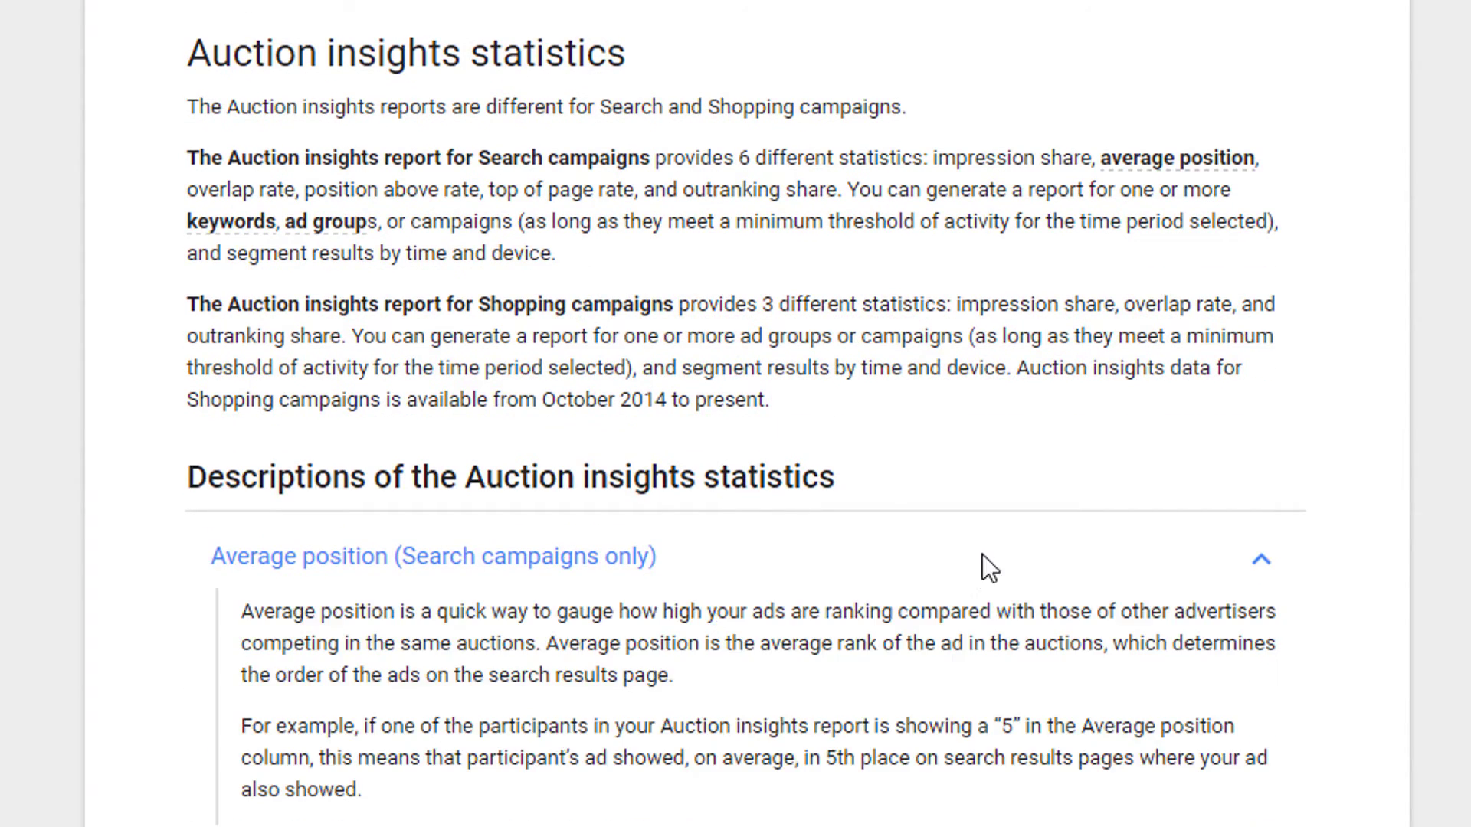
click(974, 578)
scroll(873, 682, down, 2)
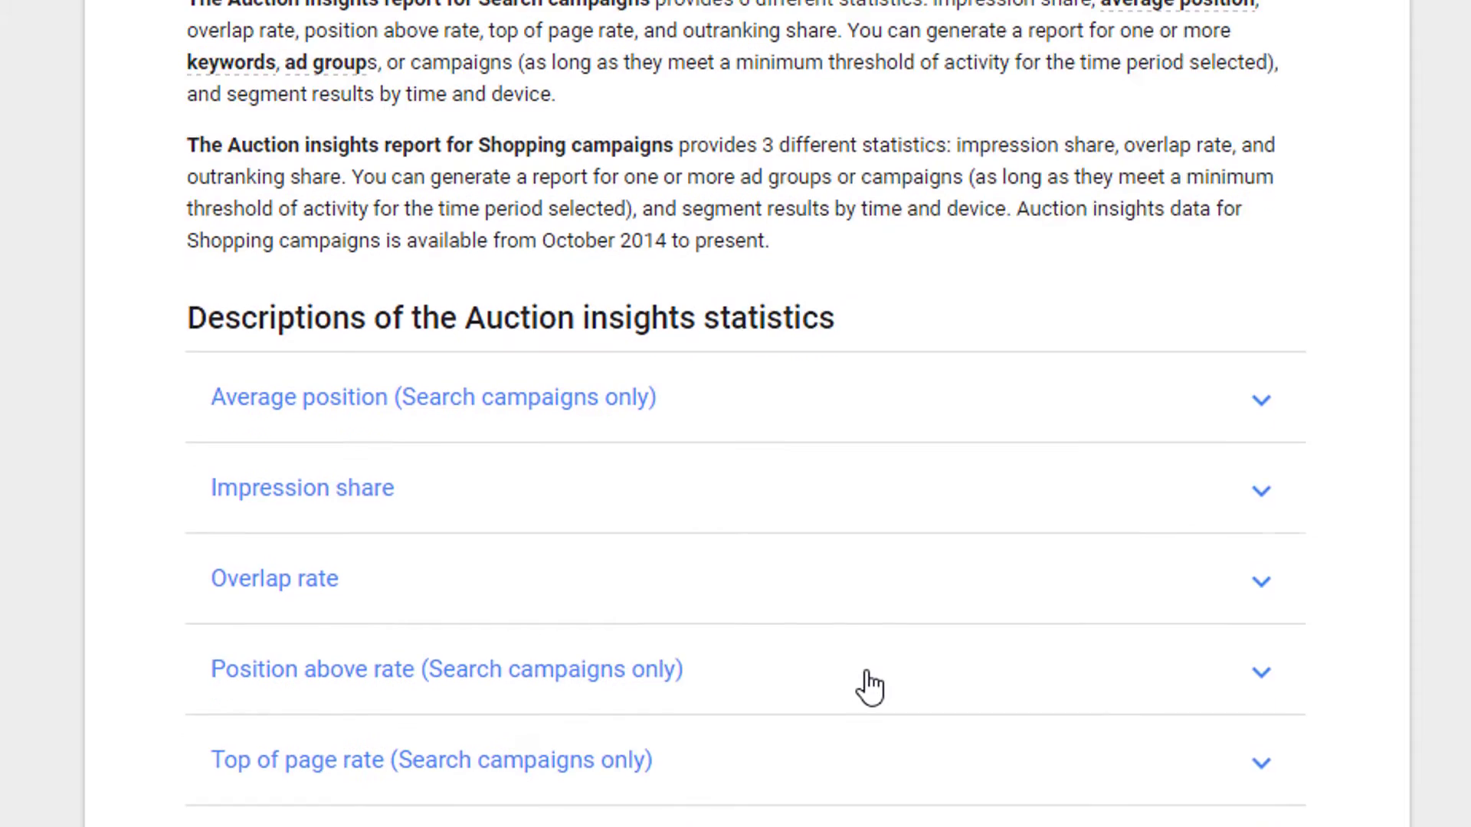
scroll(870, 688, down, 3)
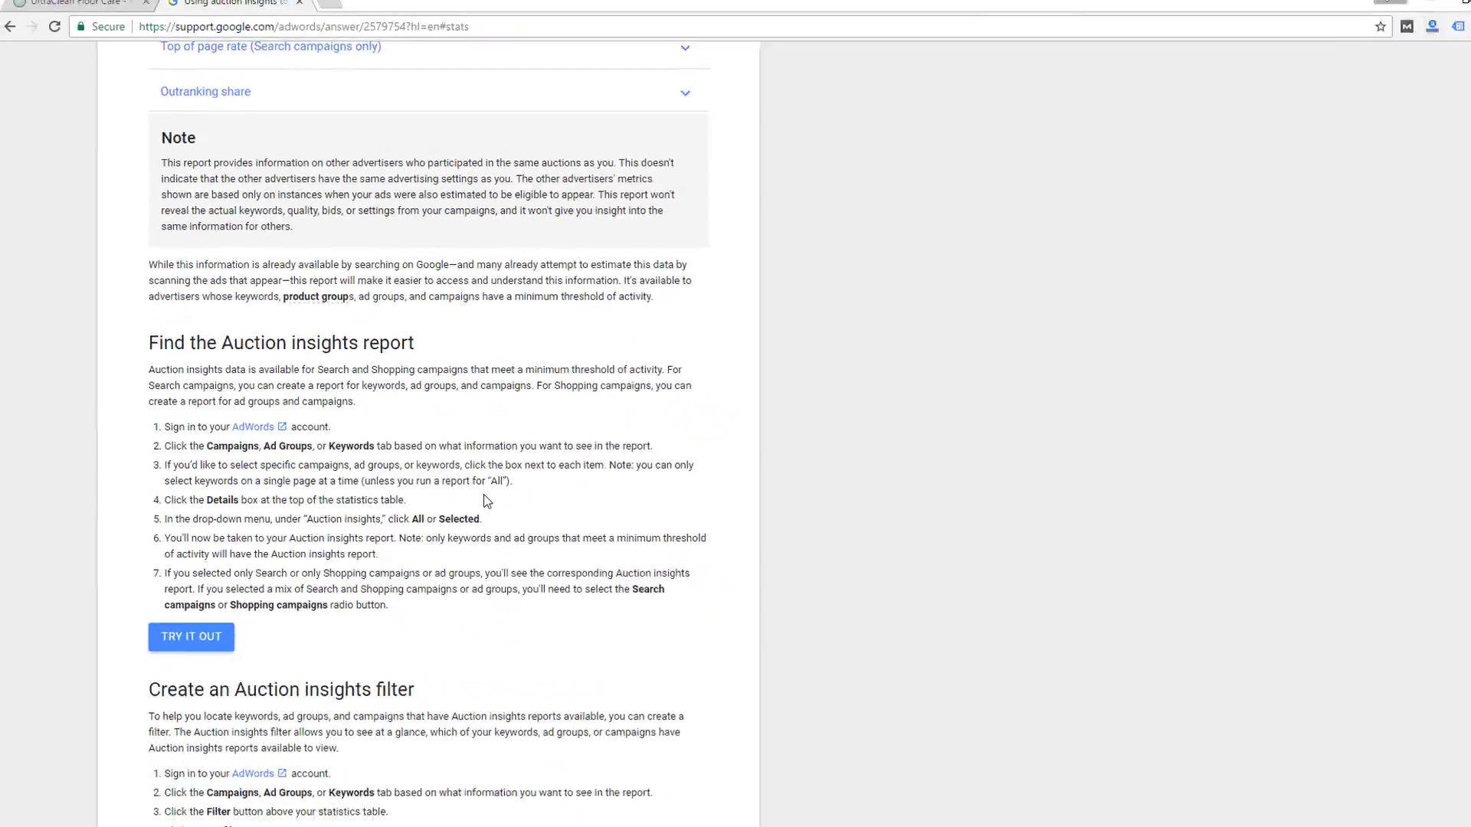
scroll(469, 493, down, 3)
scroll(470, 494, up, 15)
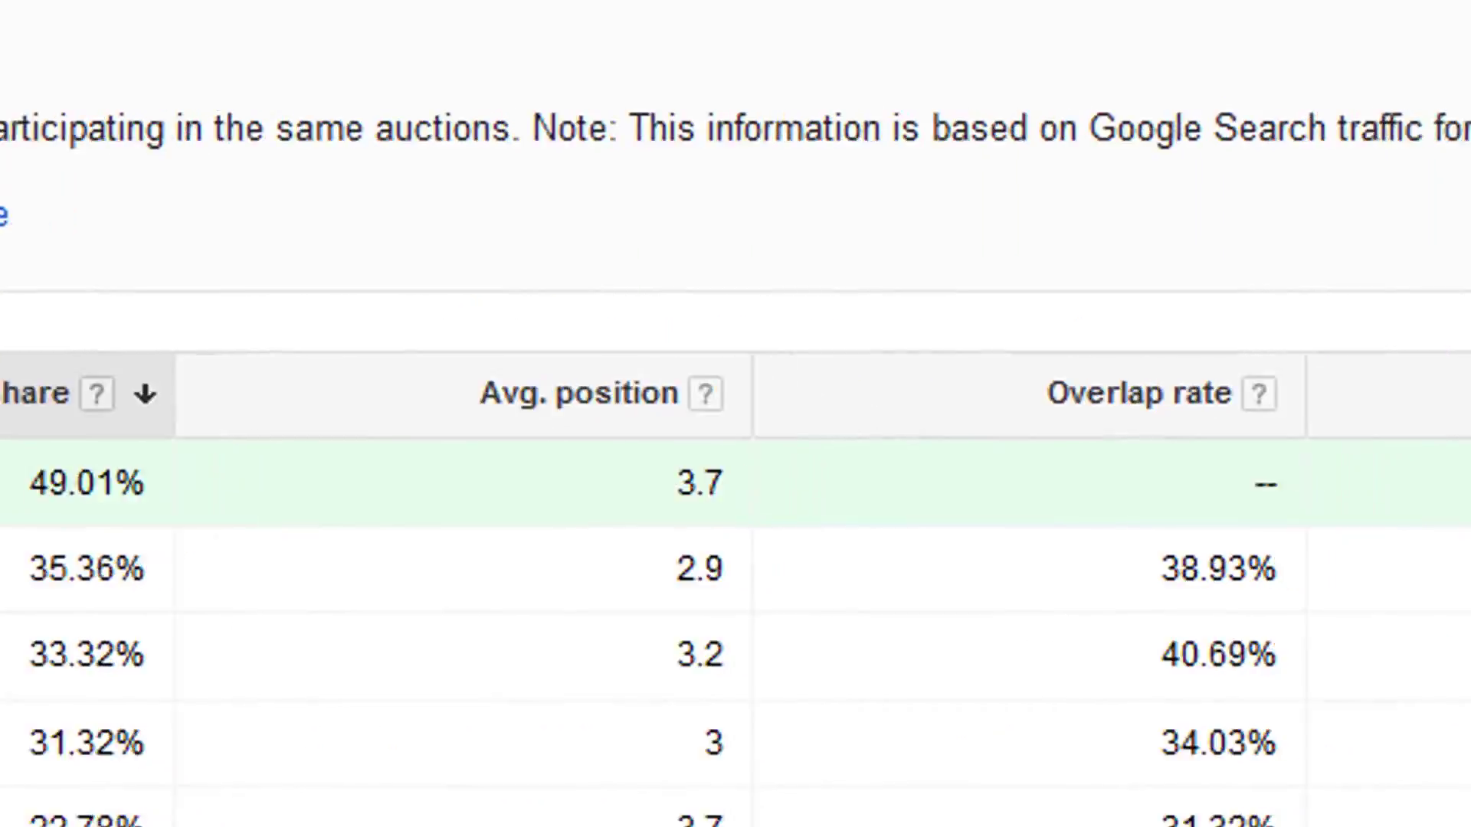
click(1355, 420)
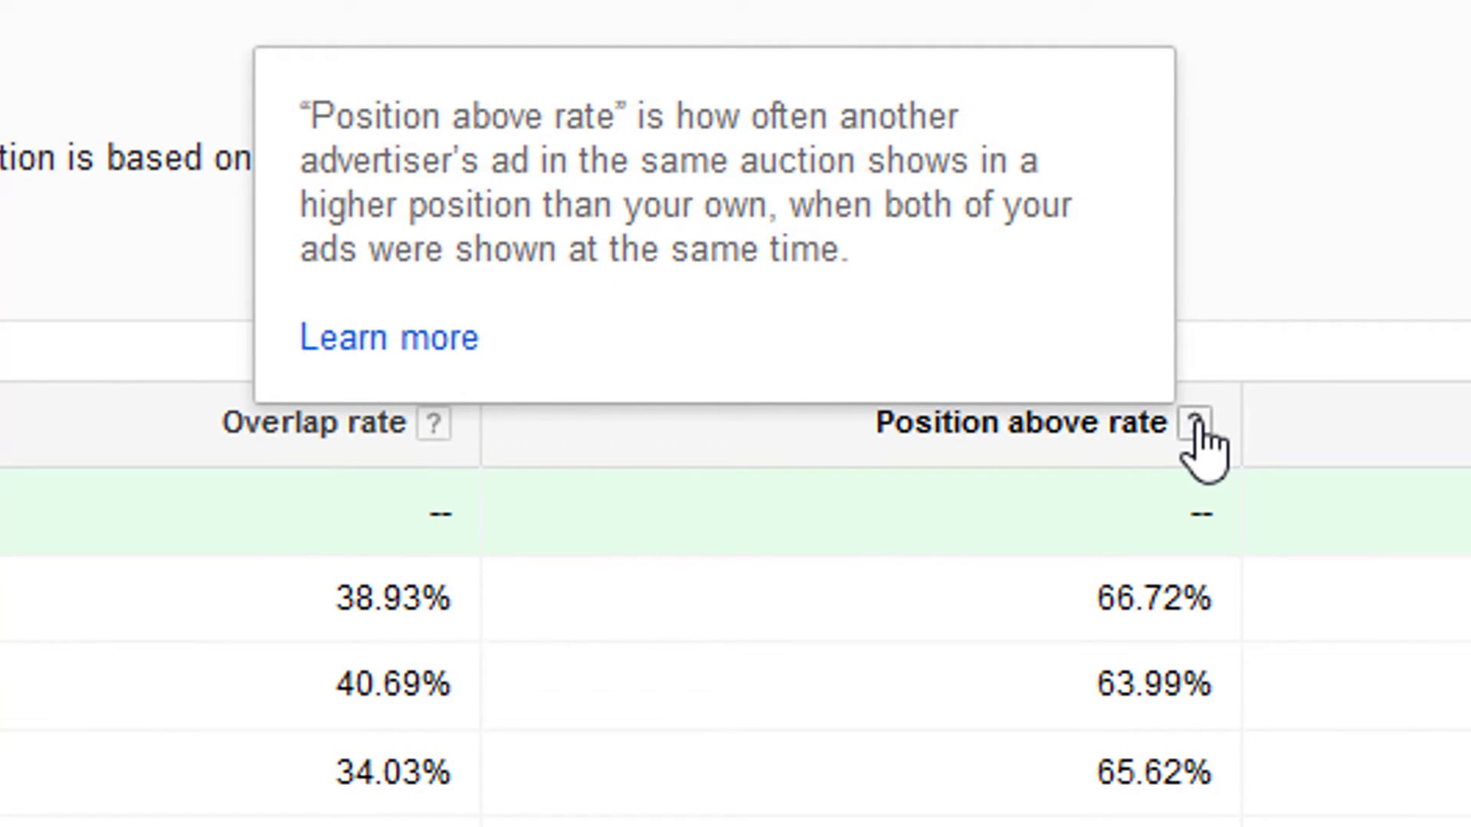
click(263, 674)
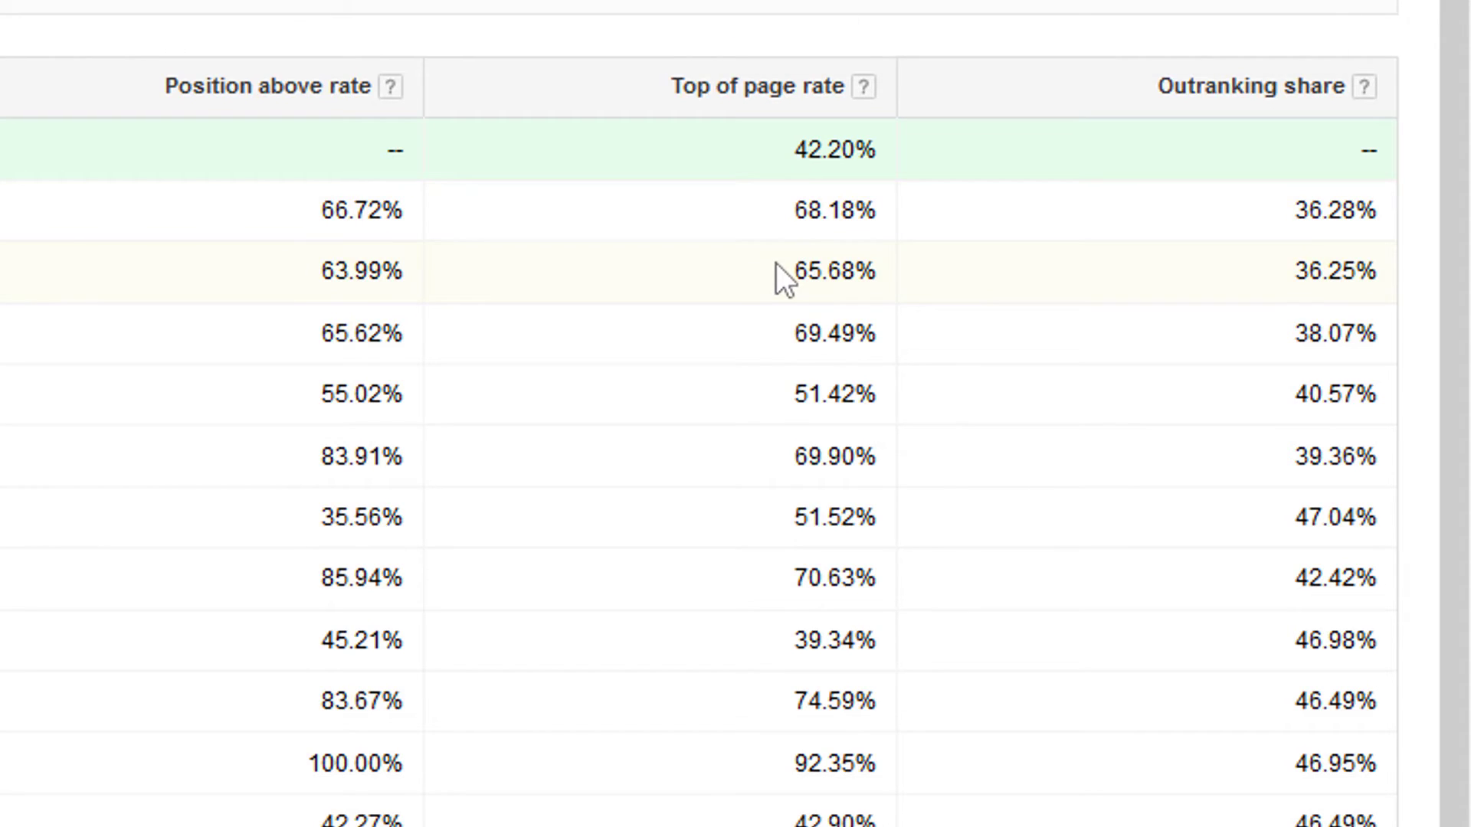
scroll(1363, 9, up, 2)
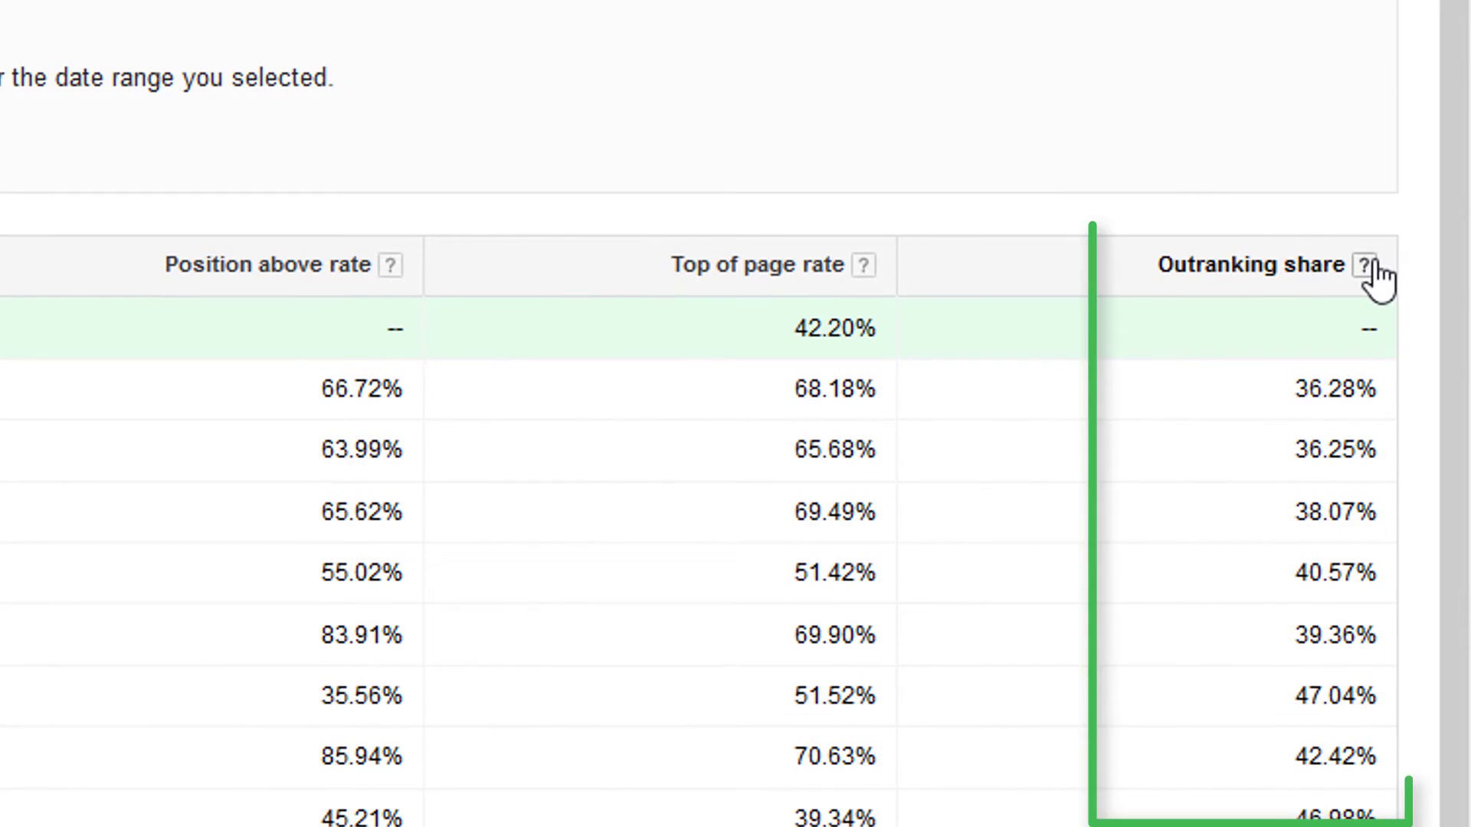
click(1370, 266)
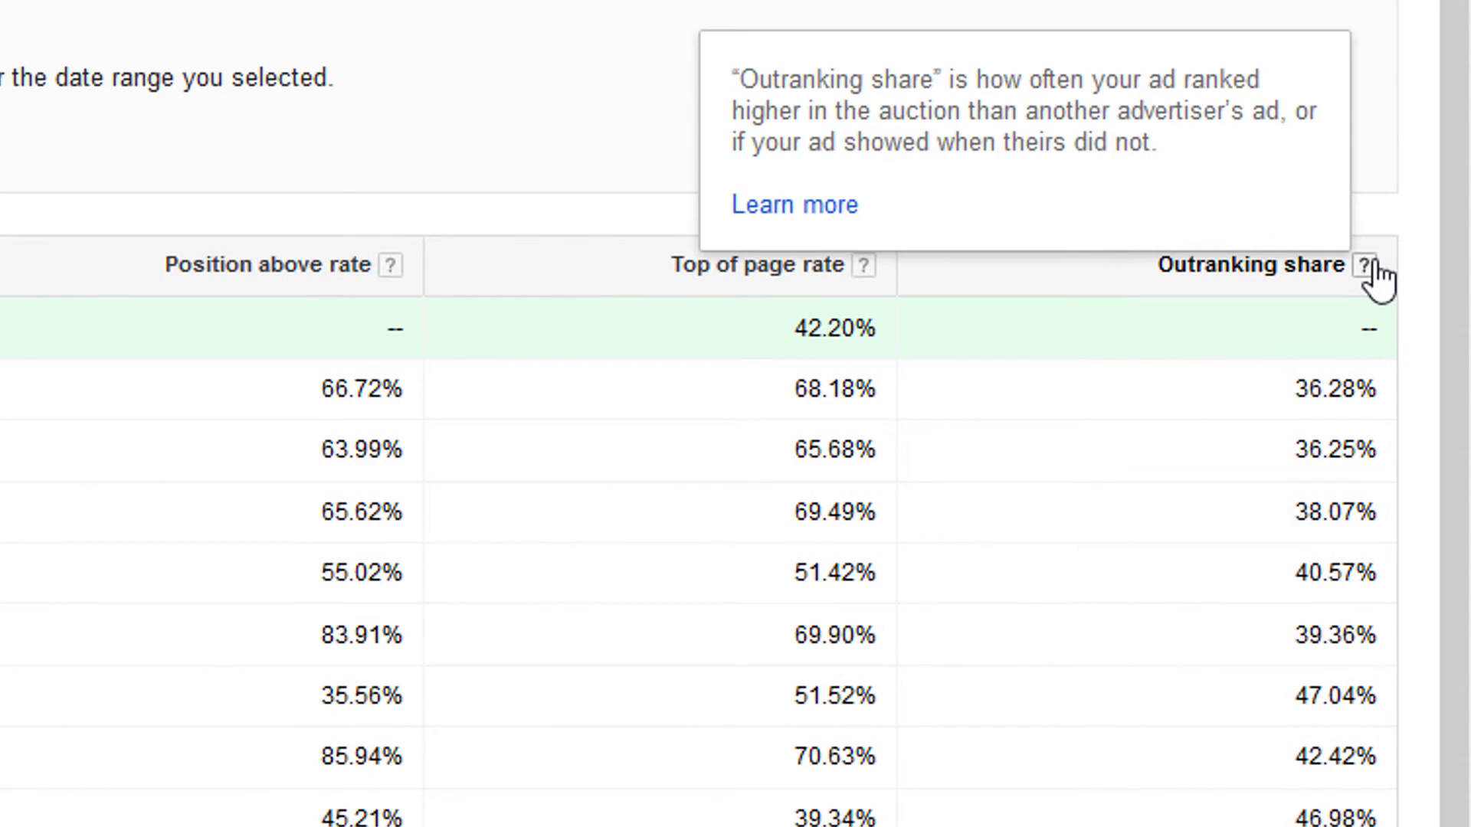
click(1366, 264)
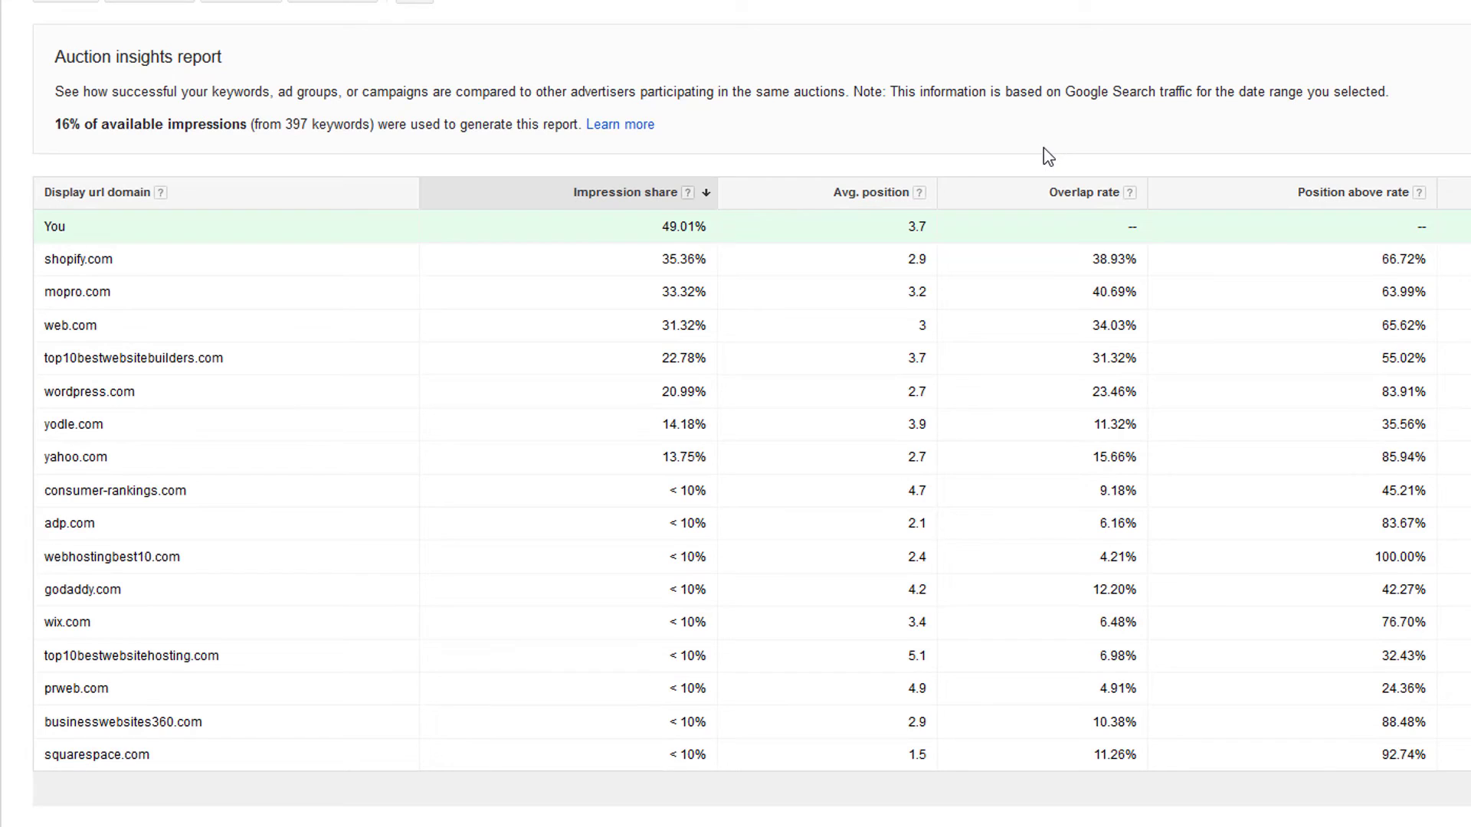
click(1071, 201)
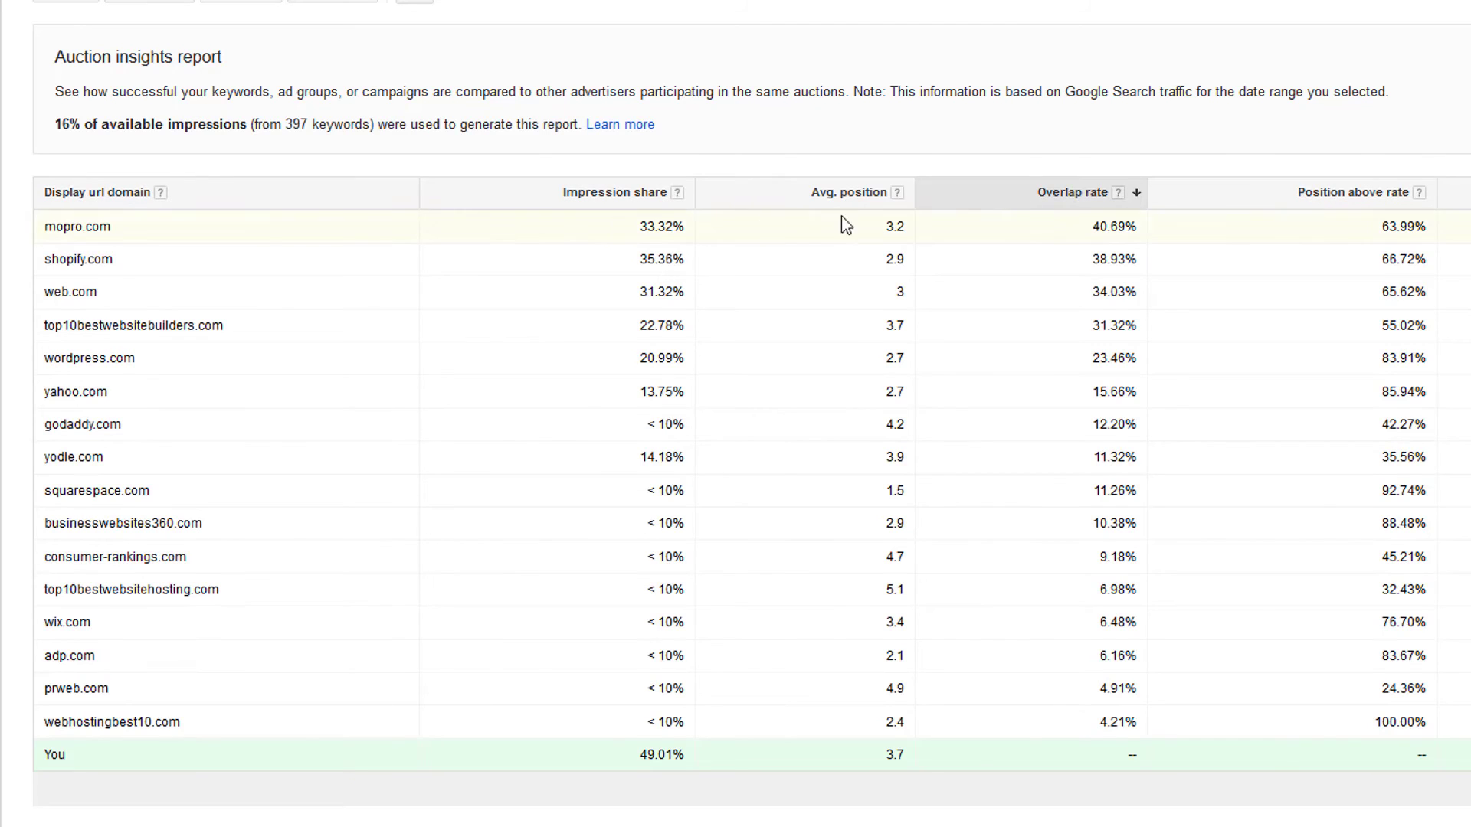
click(616, 200)
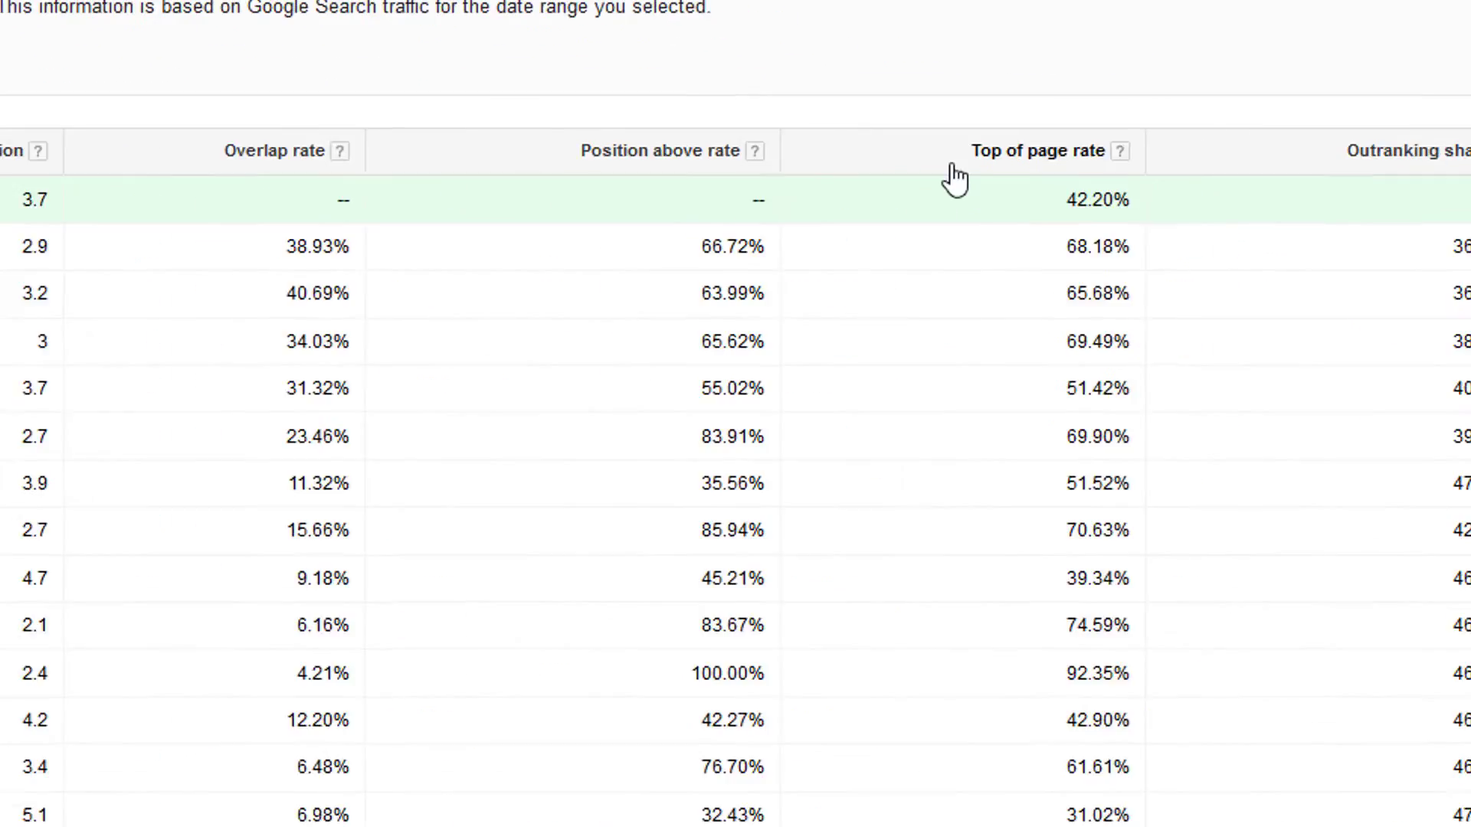
click(880, 157)
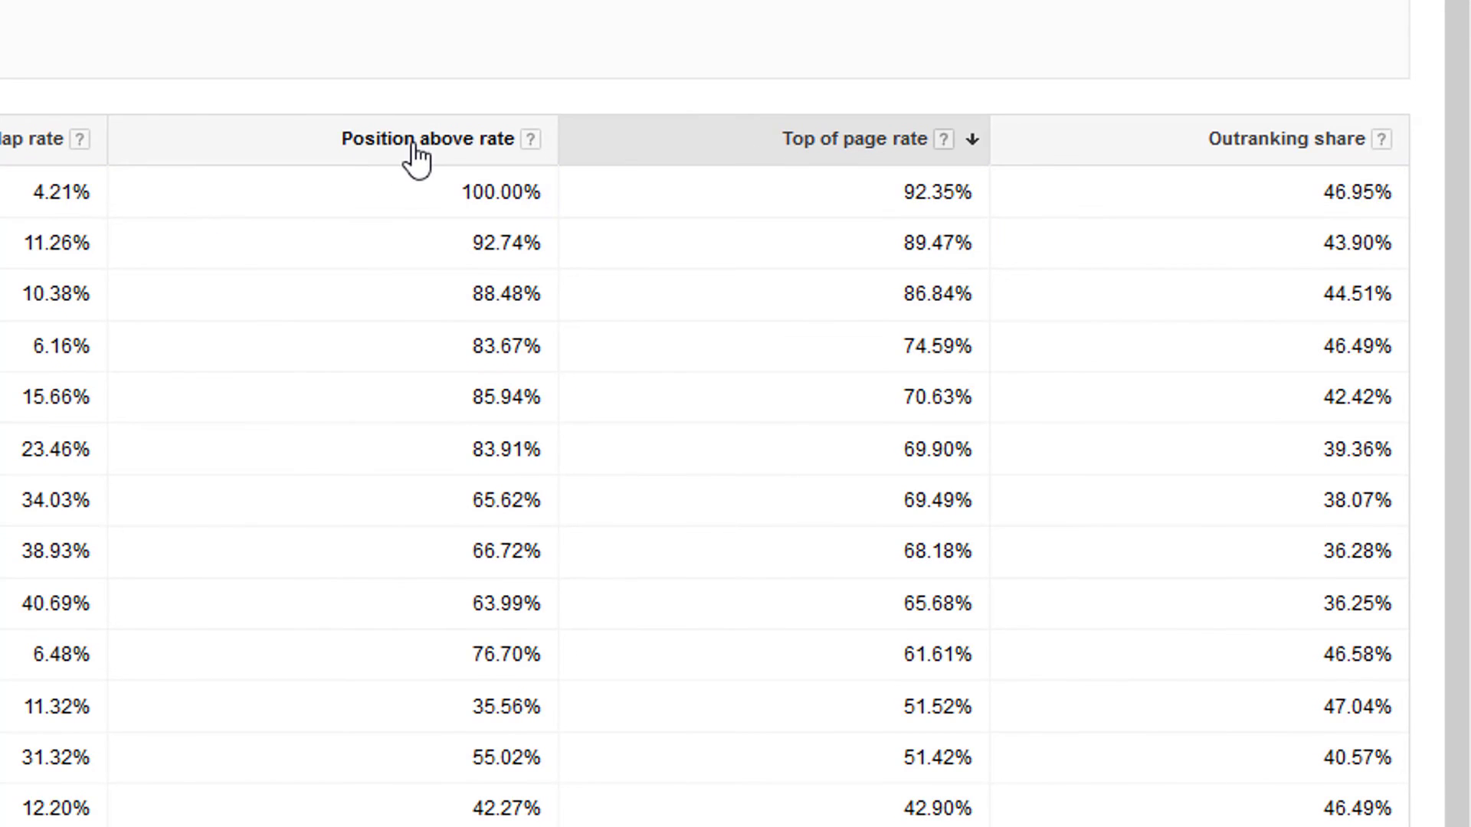
scroll(416, 158, down, 1)
scroll(416, 158, up, 1)
click(399, 163)
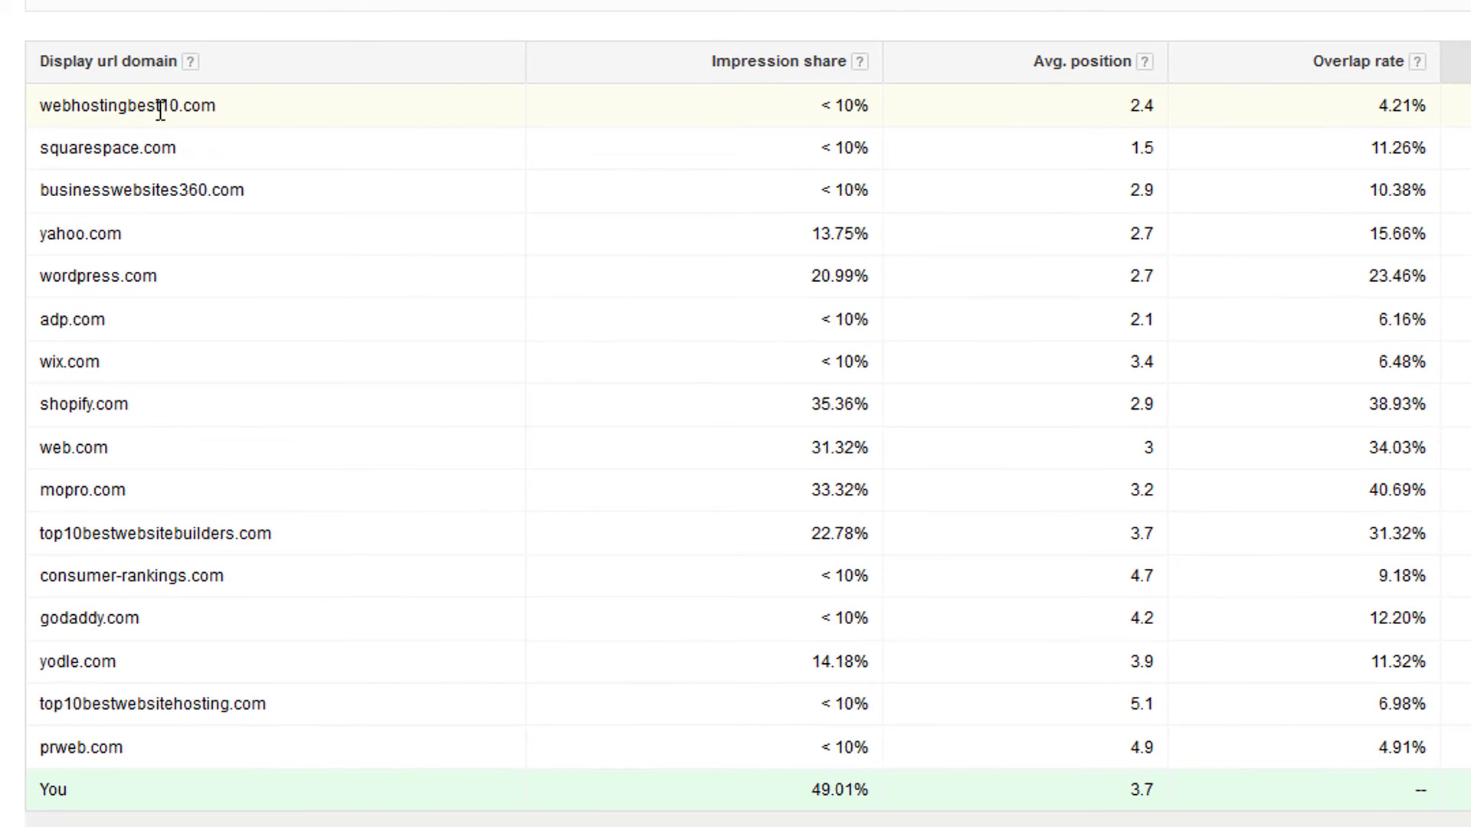
click(797, 71)
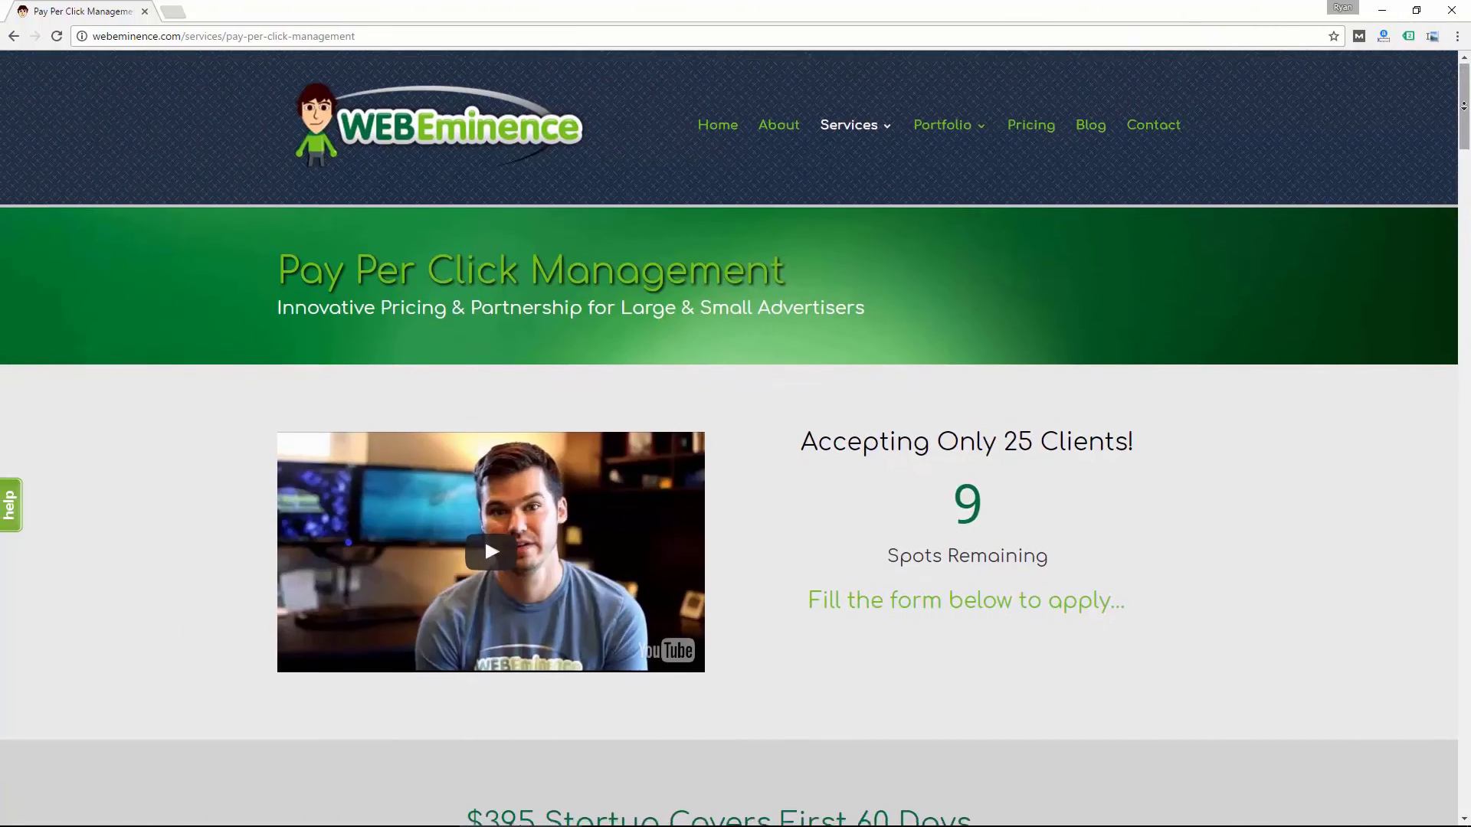
scroll(728, 437, down, 5)
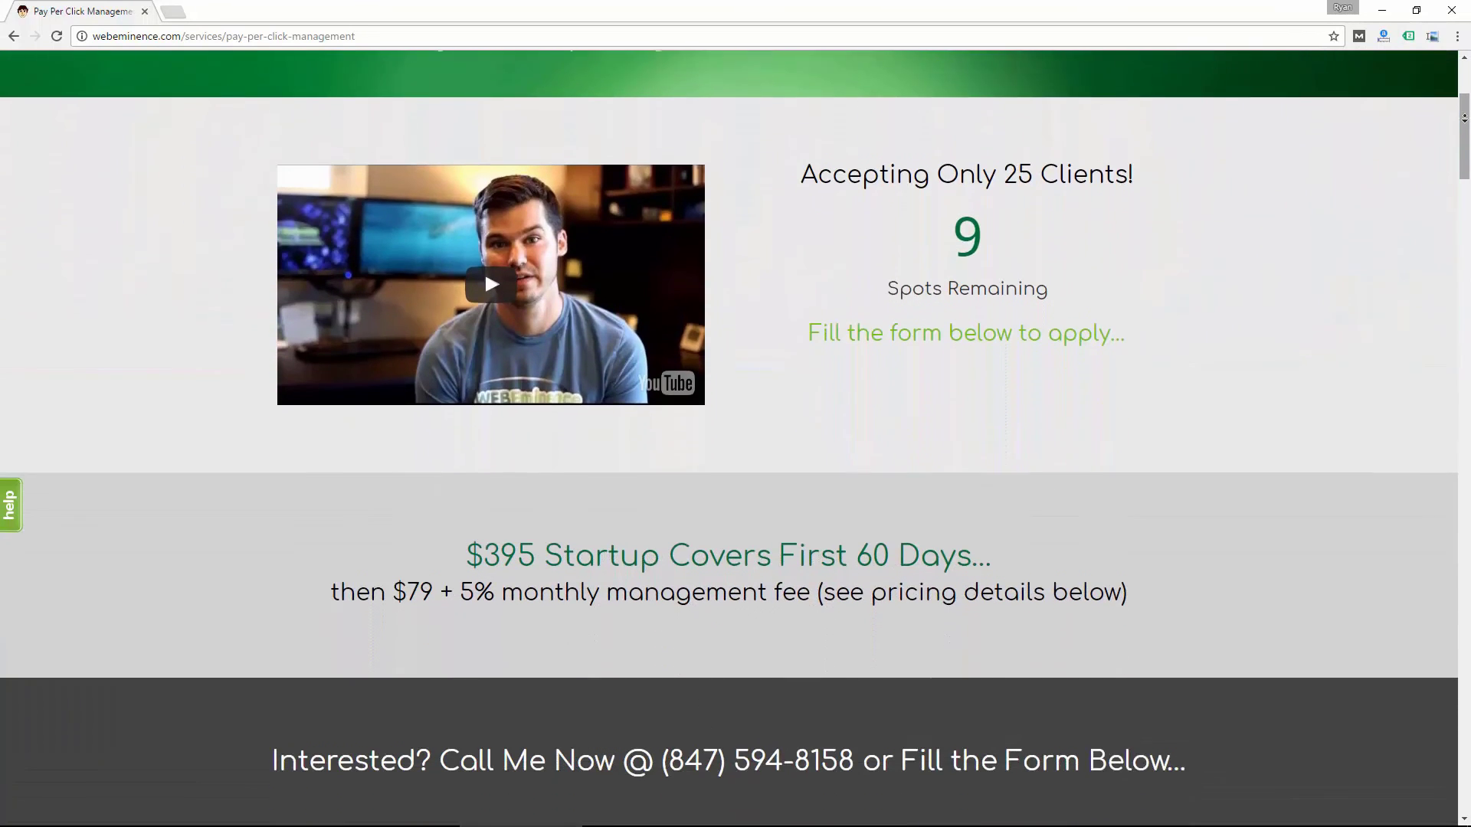
scroll(728, 437, down, 5)
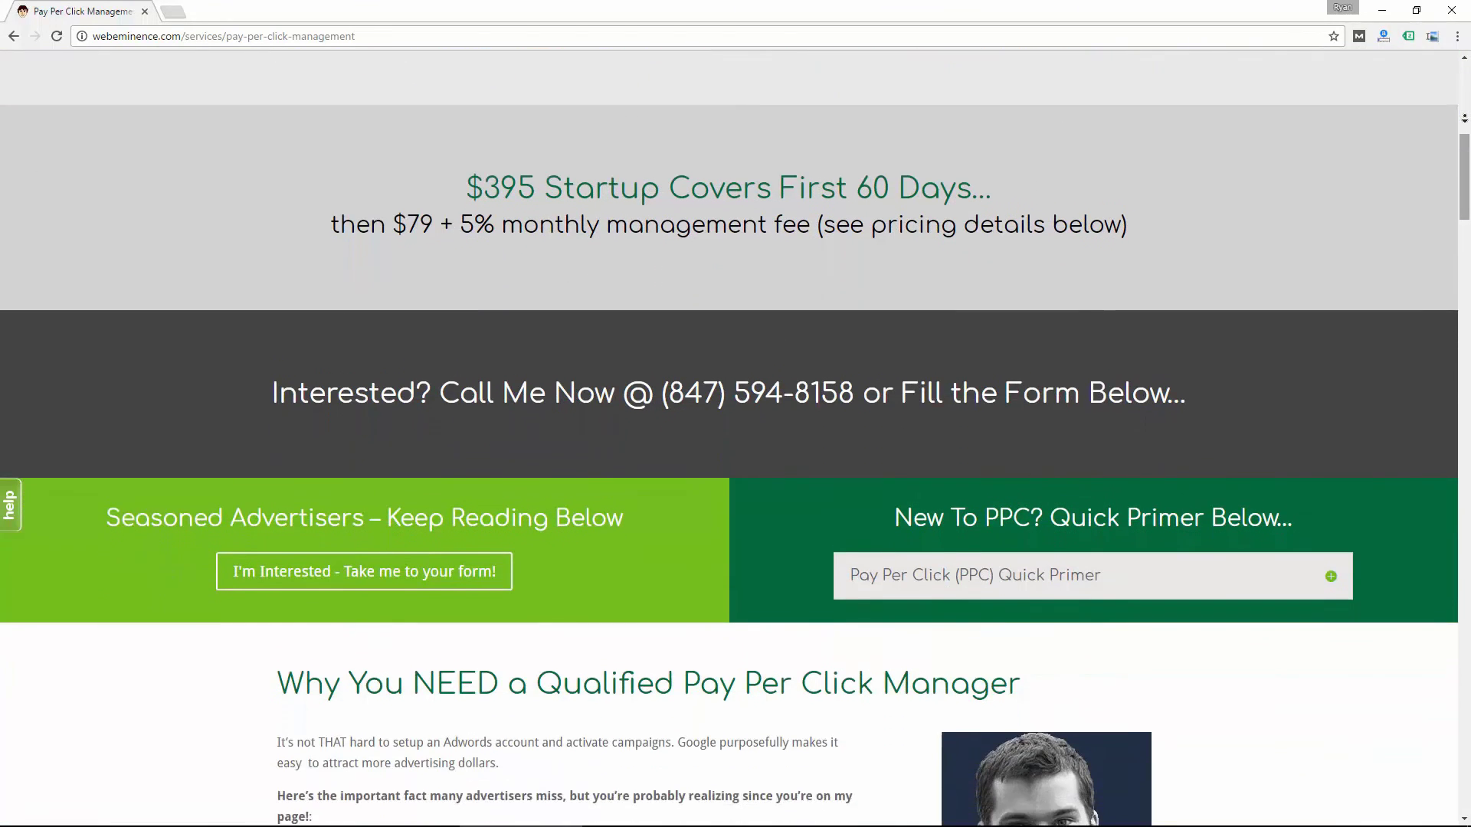
scroll(728, 436, down, 5)
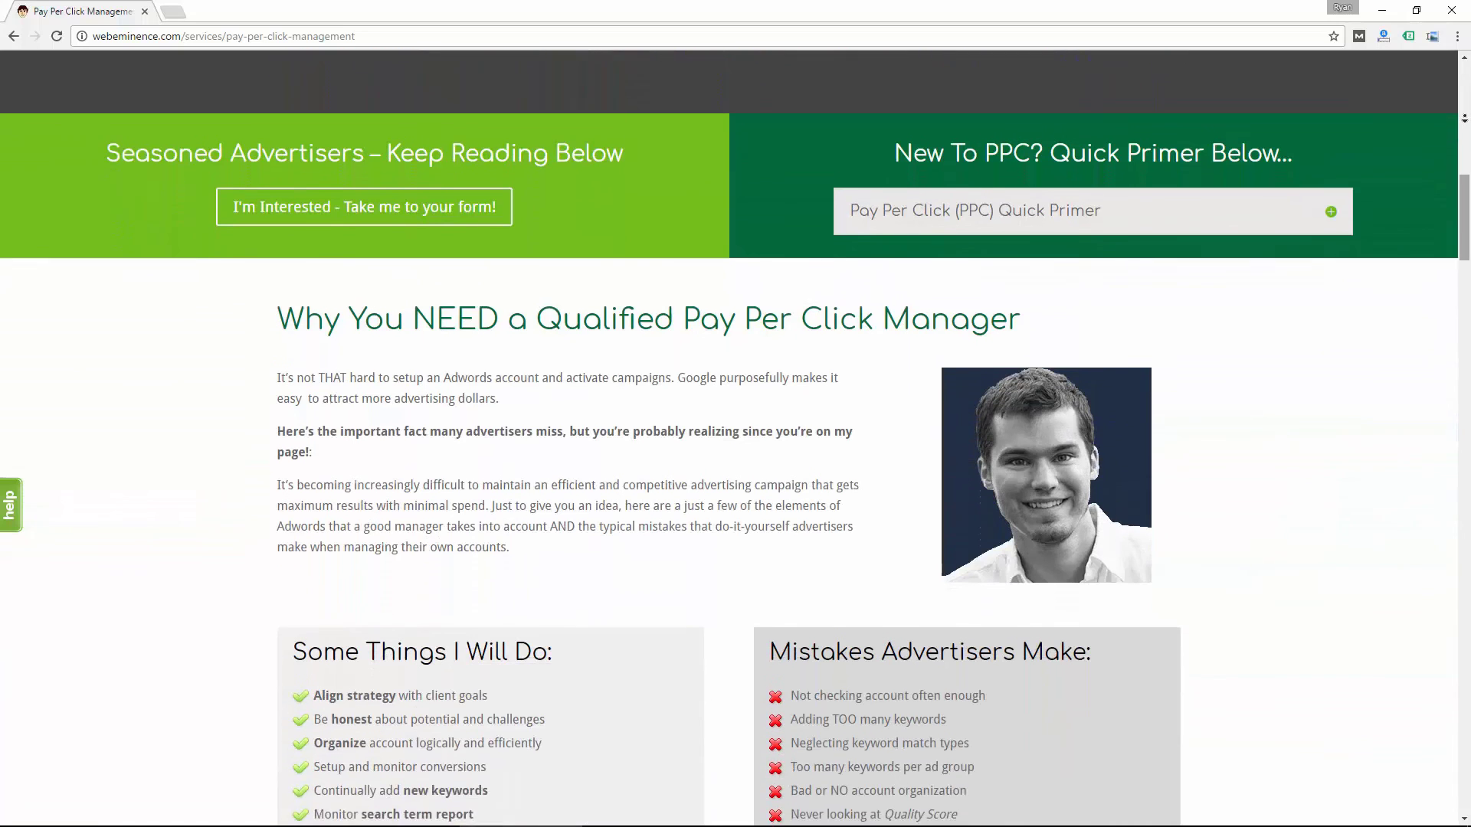
scroll(727, 437, down, 5)
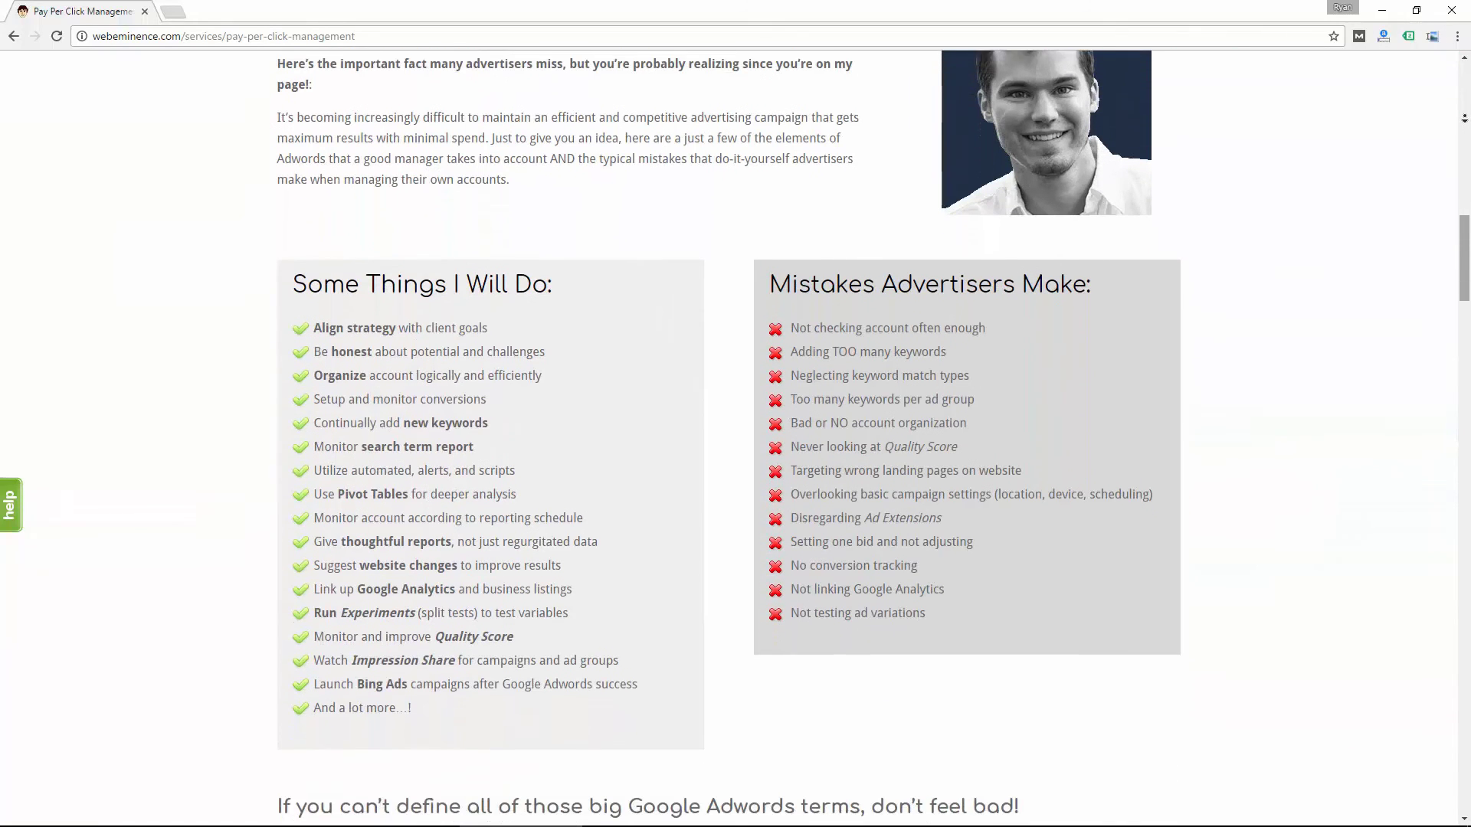
scroll(728, 437, down, 5)
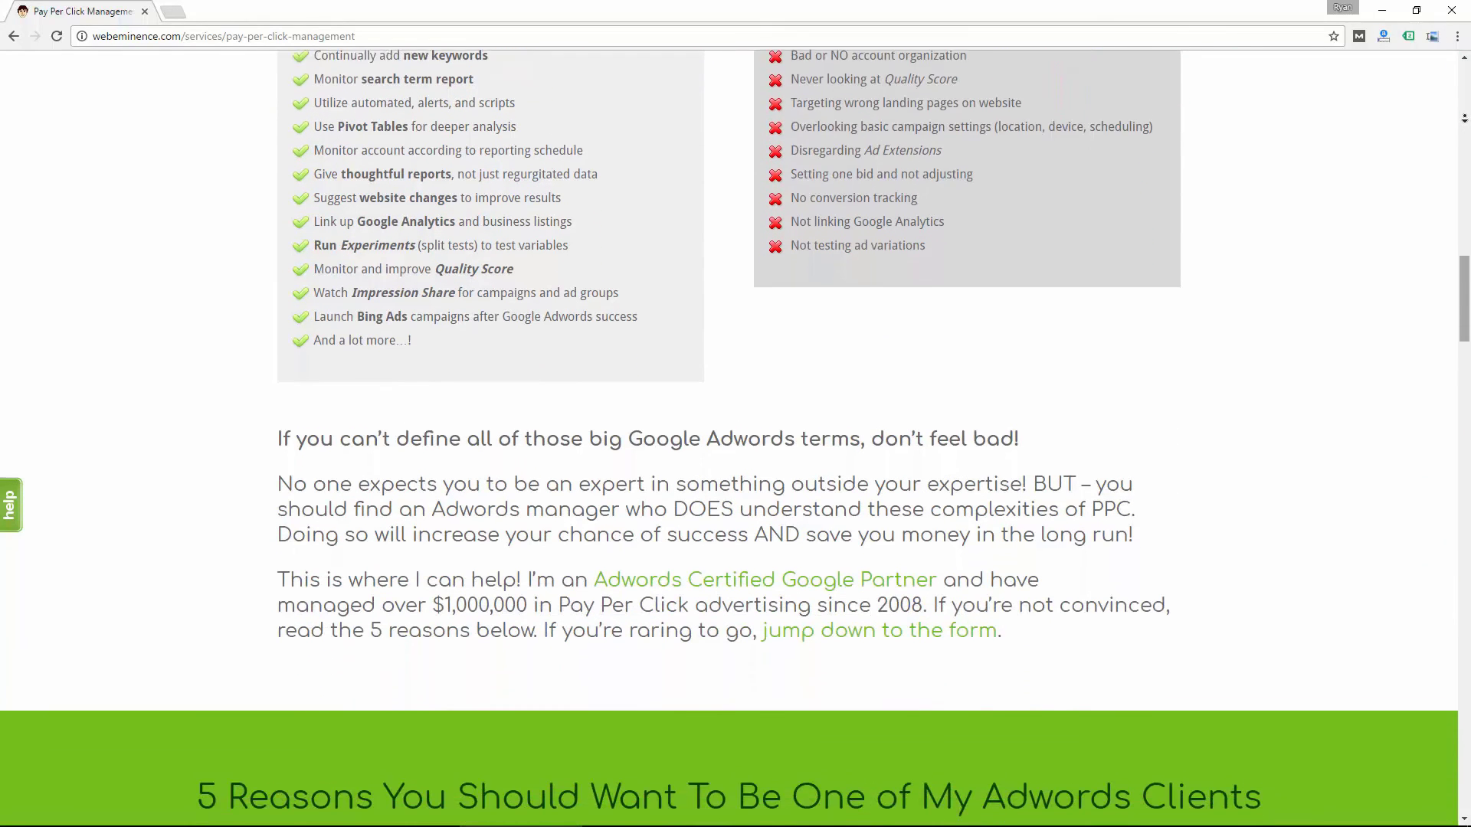
scroll(728, 437, down, 5)
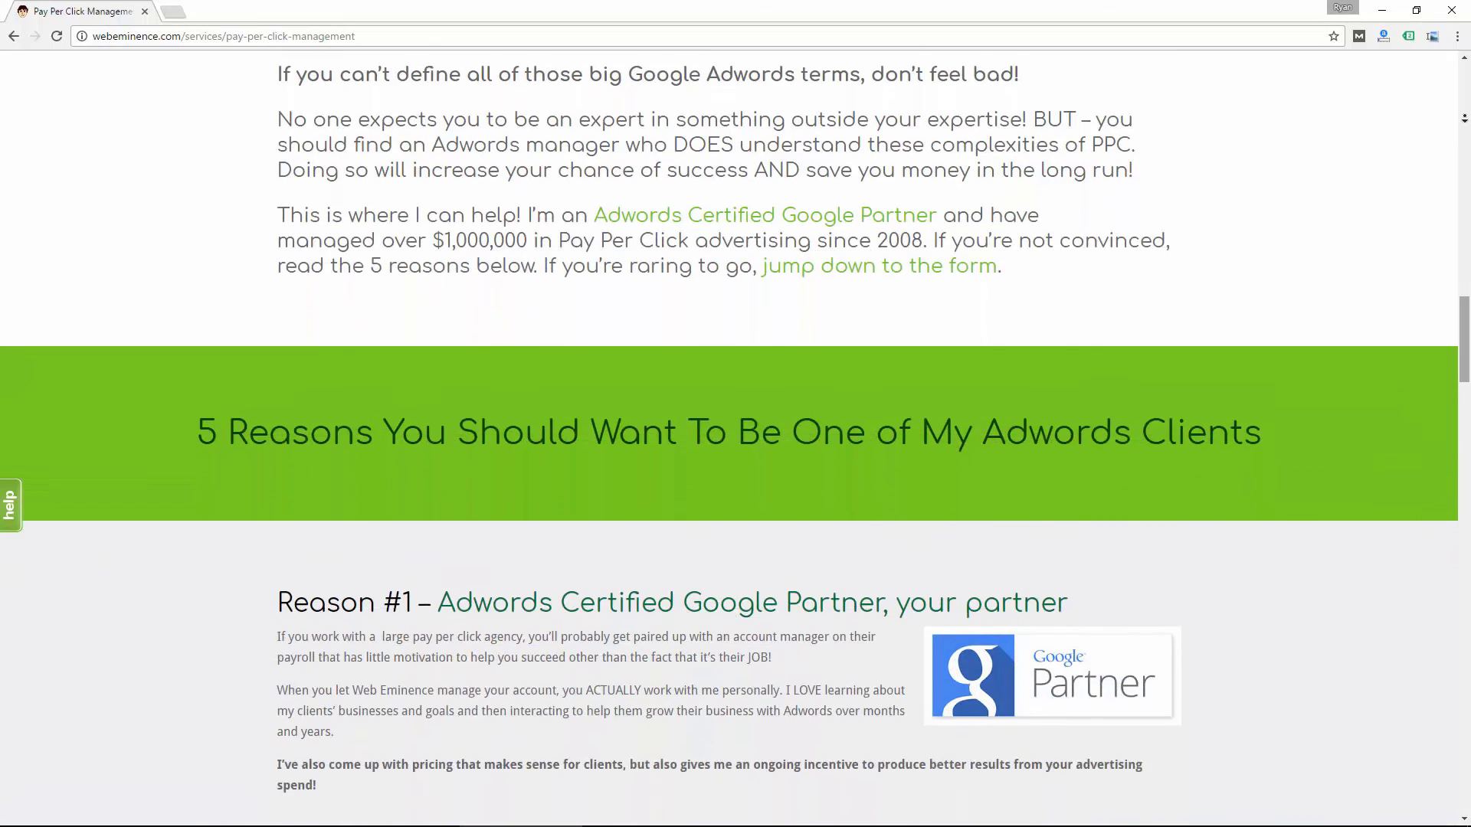